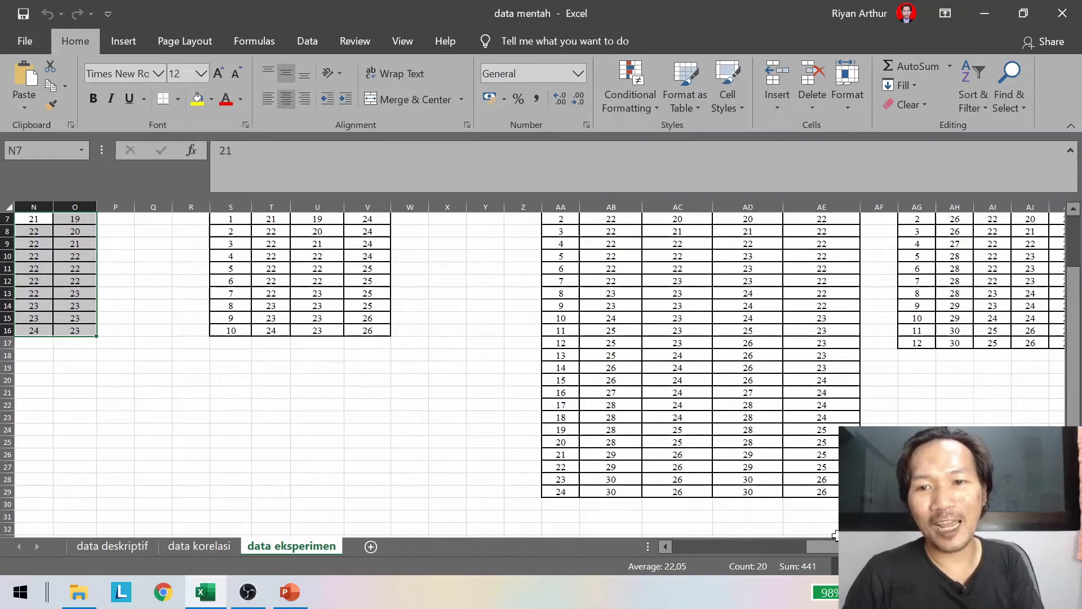
Step: Leave the Excel workbook and launch IBM SPSS Statistics 24 from the desktop
left_click_drag(821, 546, 831, 547)
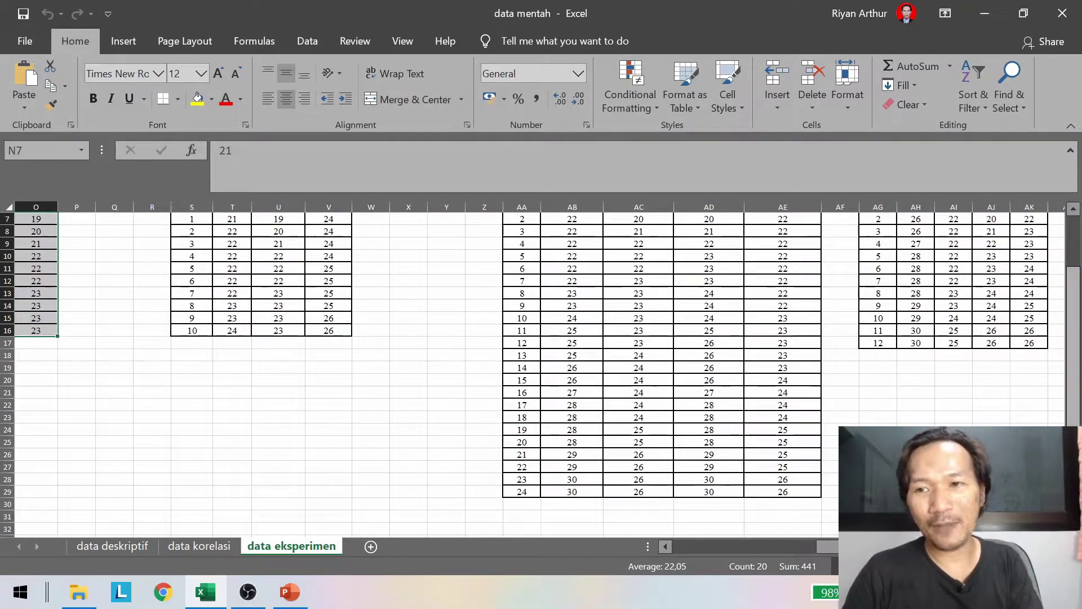
scroll(1078, 418, "up", 1)
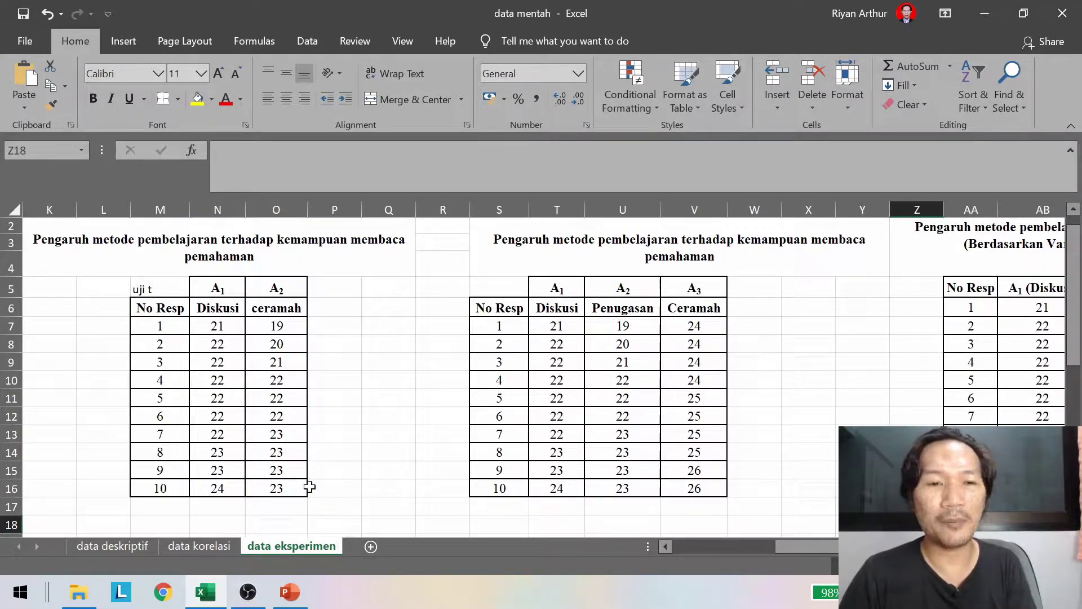
key("super+d")
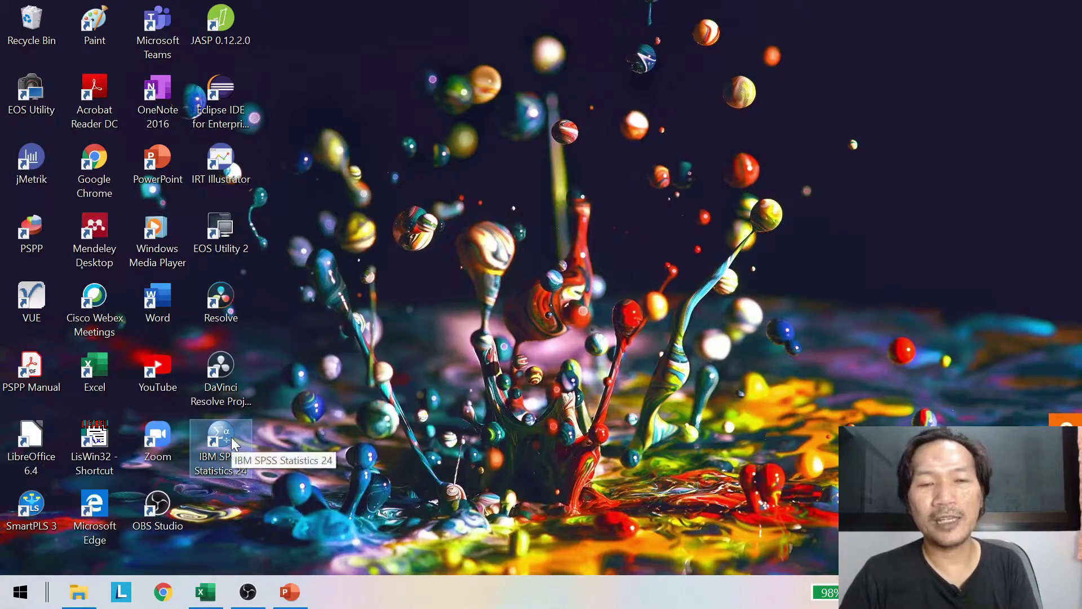
double_click(231, 437)
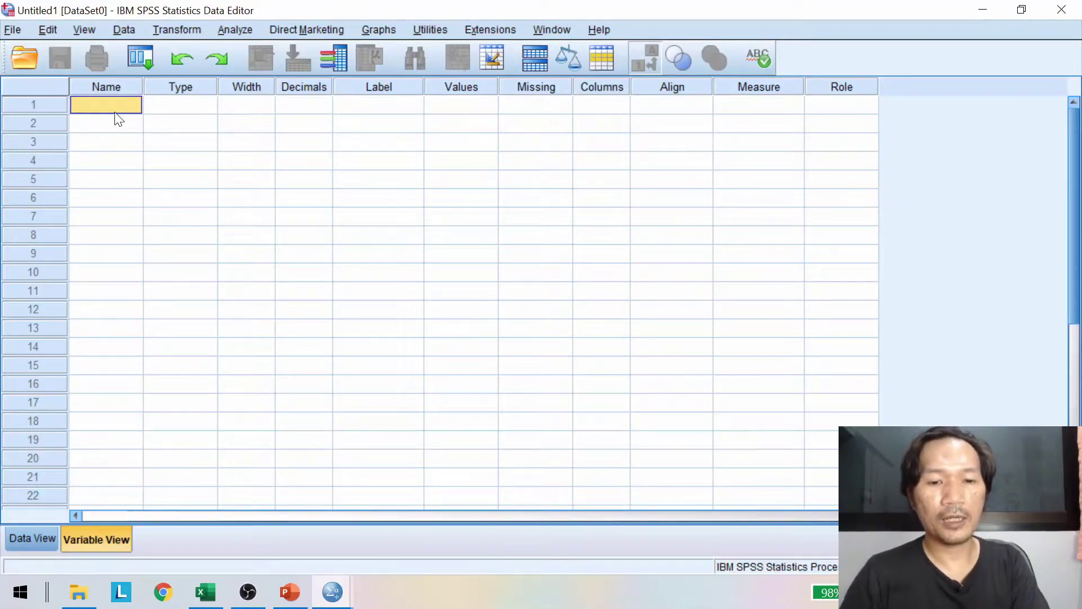
Step: Define two variables named Hb and faktor in the first two rows
type("Hb")
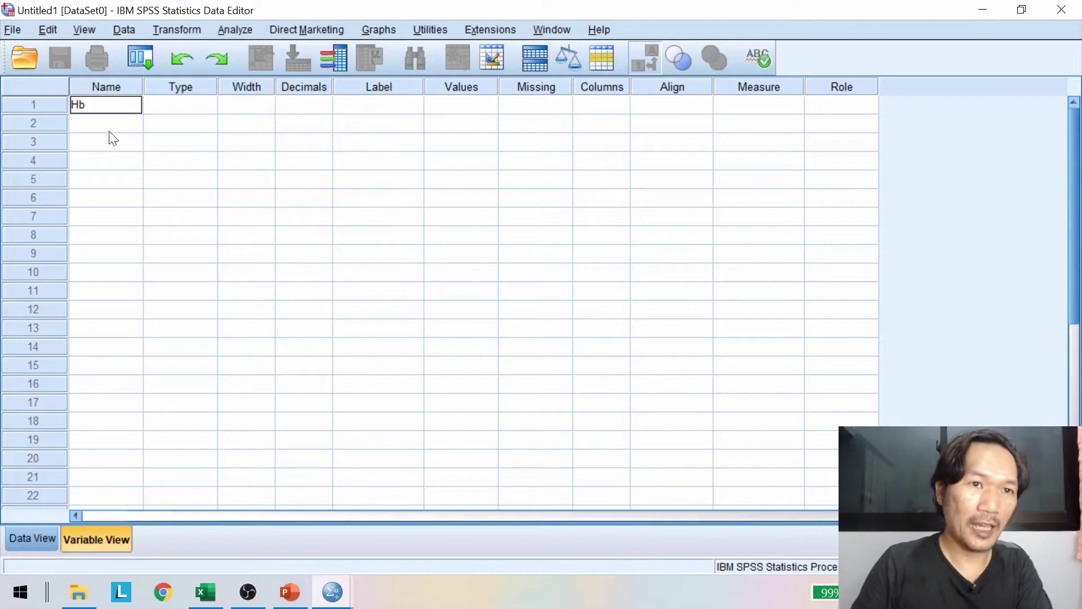
key("Return")
type("faktor")
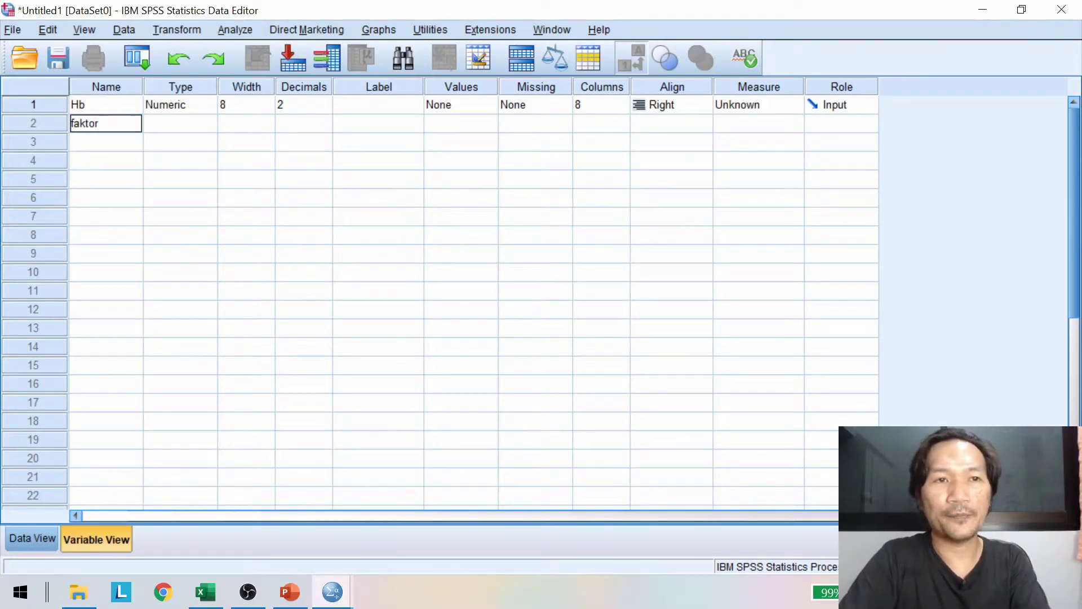
Step: Set the decimals of both Hb and faktor to 0
left_click(285, 104)
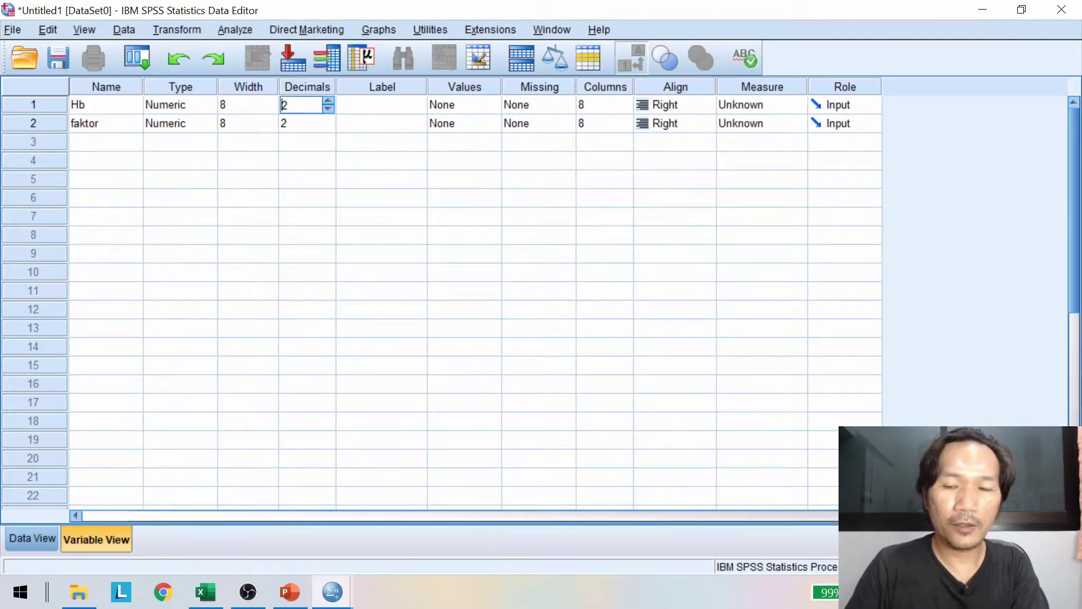
type("0")
key("Return")
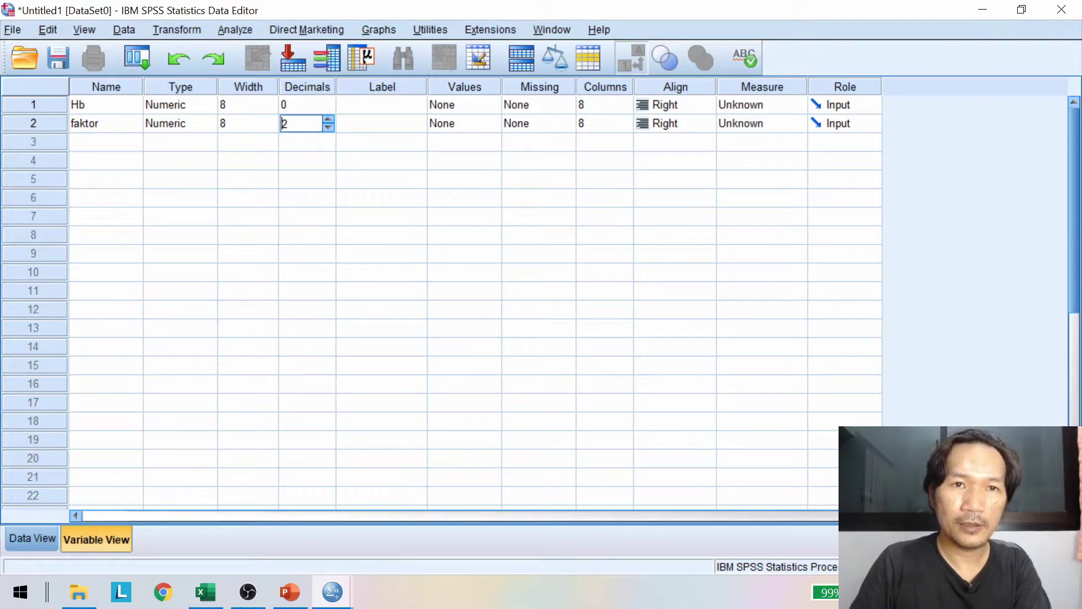
type("0")
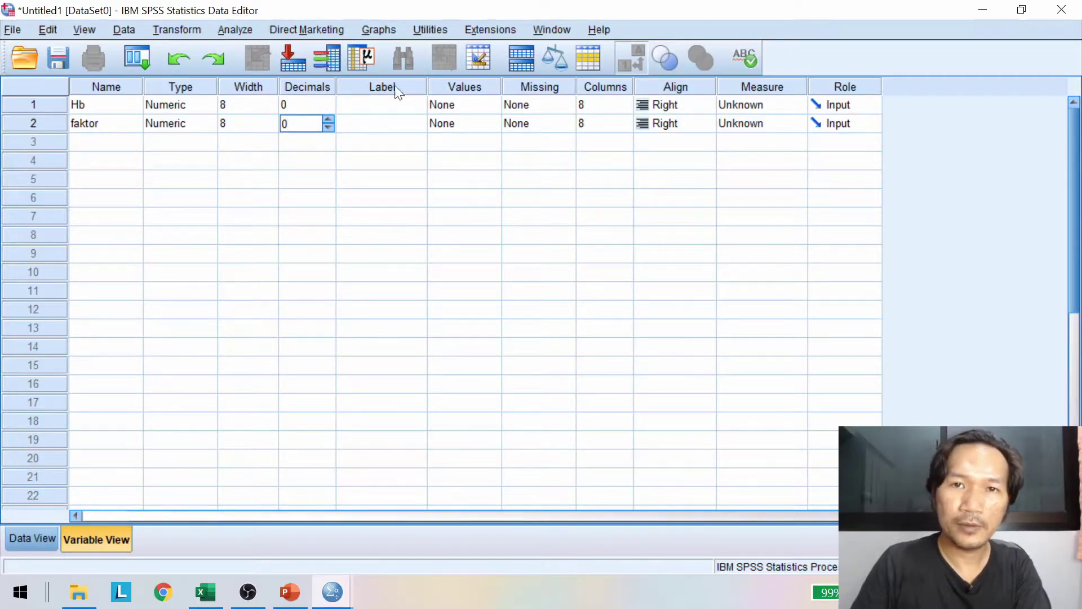
Step: Set the measurement level of Hb to Scale and of faktor to Nominal
left_click(741, 106)
left_click(747, 121)
left_click(749, 124)
left_click(753, 172)
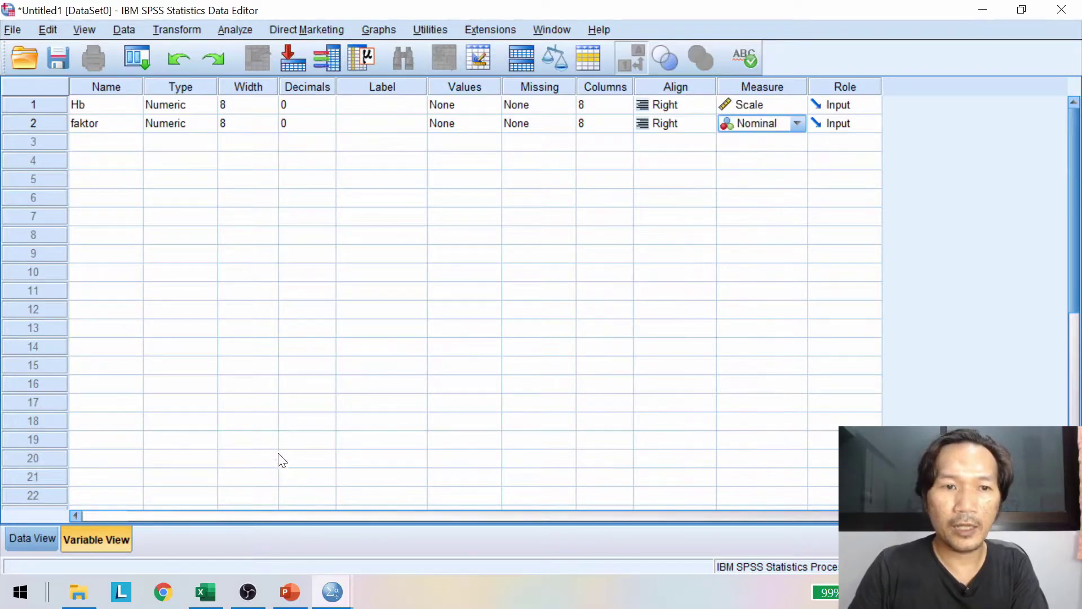
Step: Copy the Diskusi scores T7:T16 from the three-method table in Excel into the SPSS Hb column, starting at row 1
left_click(206, 591)
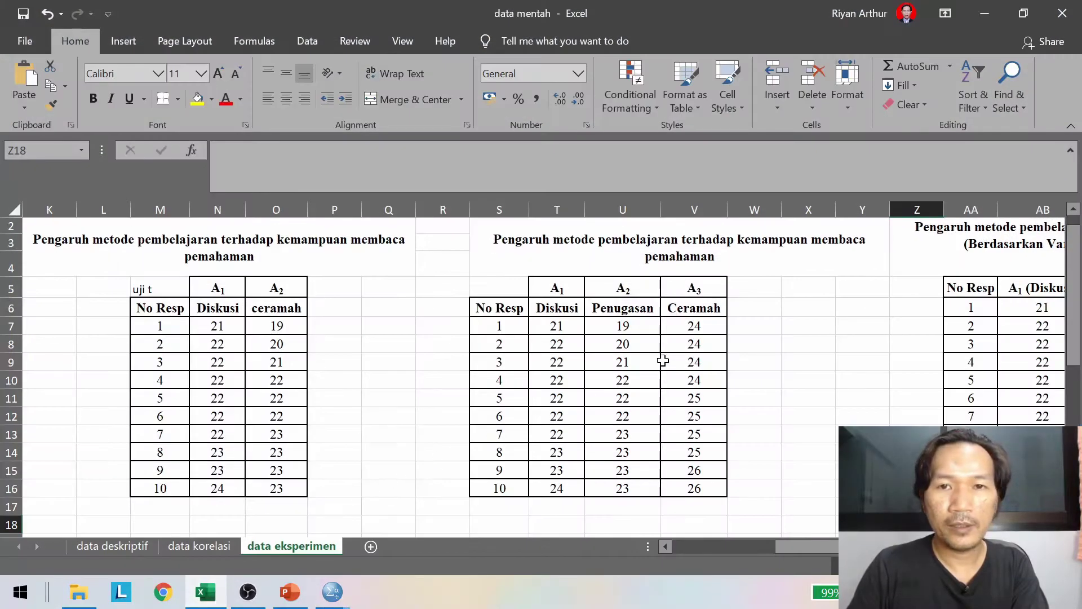
left_click_drag(558, 326, 565, 490)
key("ctrl+c")
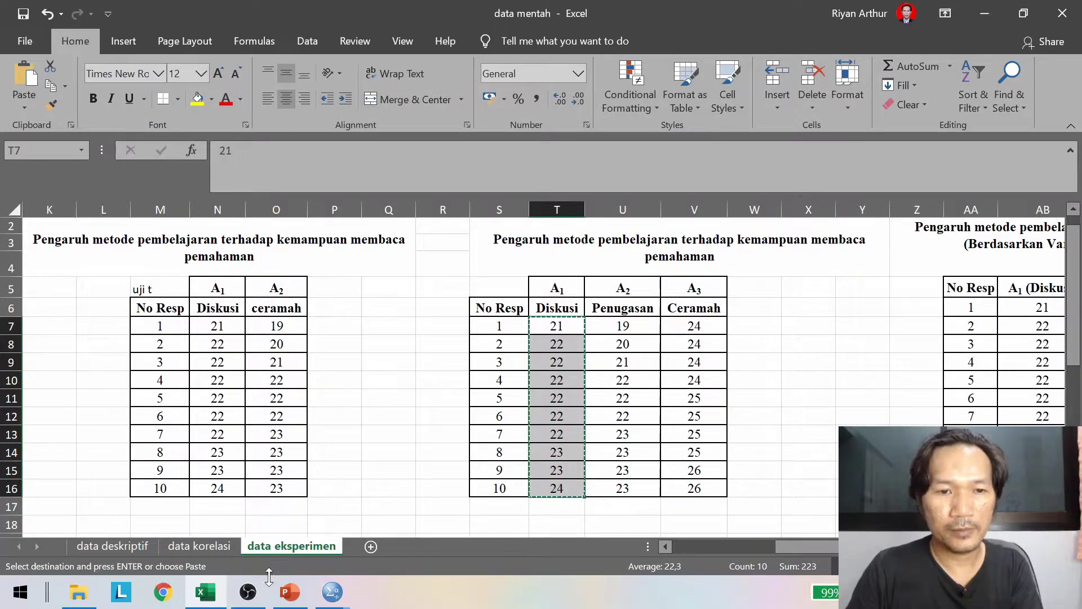
mouse_move(332, 592)
left_click(255, 550)
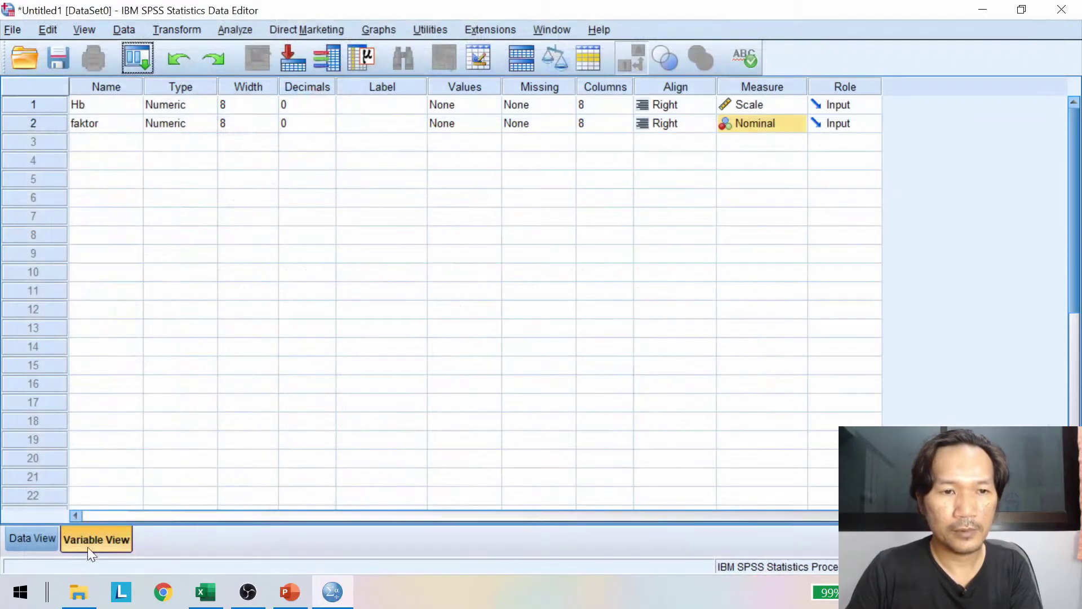
left_click(45, 537)
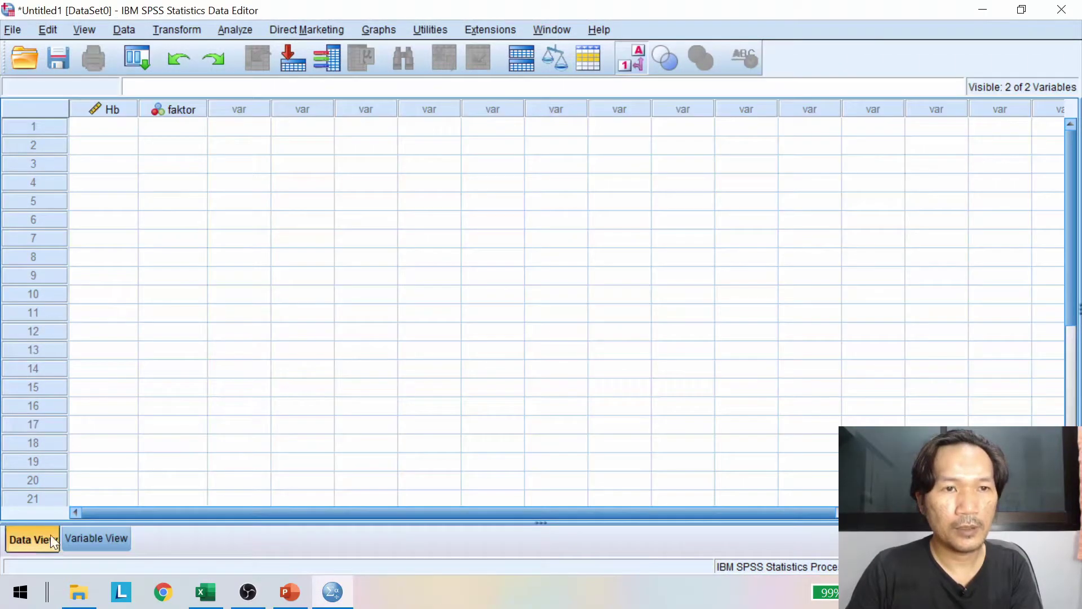
left_click(110, 133)
key("ctrl+v")
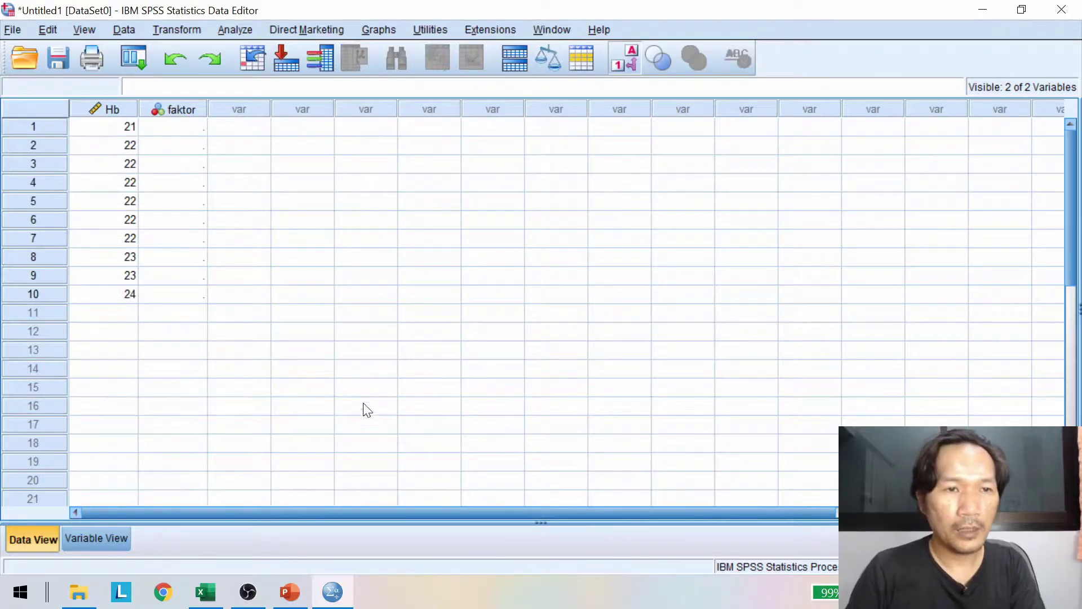
Step: Copy the Penugasan scores U7:U16 from Excel into the SPSS Hb column, starting at row 11
left_click(197, 605)
left_click(606, 362)
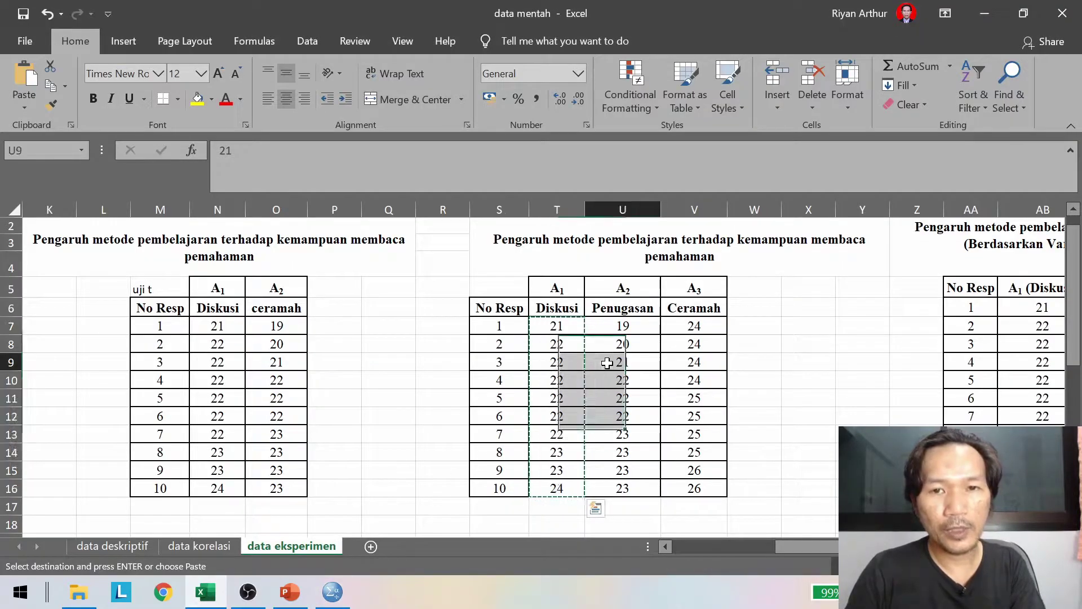
left_click_drag(612, 334, 607, 486)
key("ctrl+c")
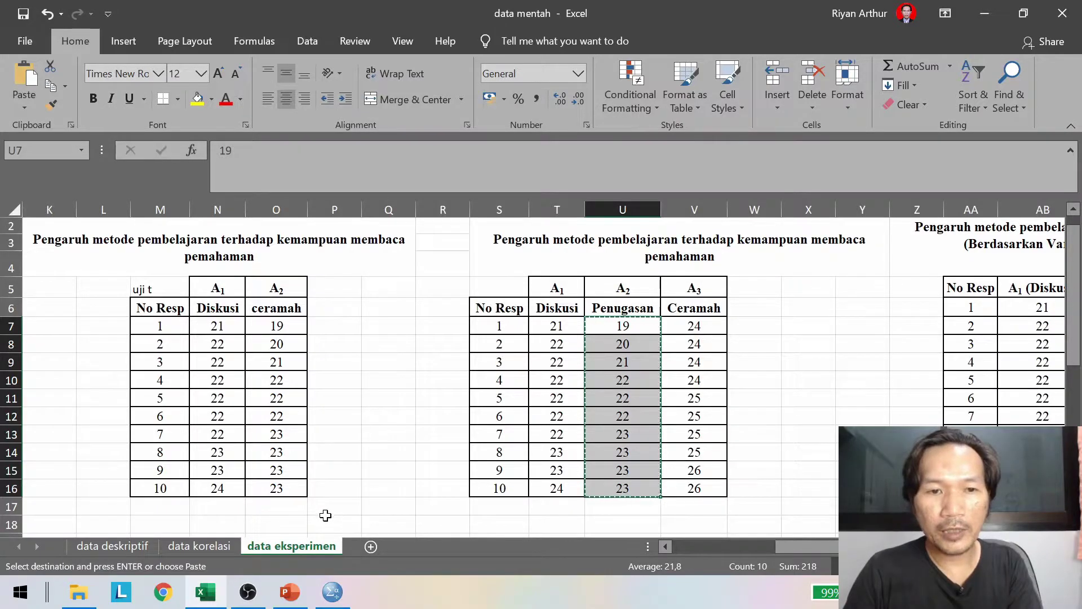
left_click(333, 592)
left_click(108, 318)
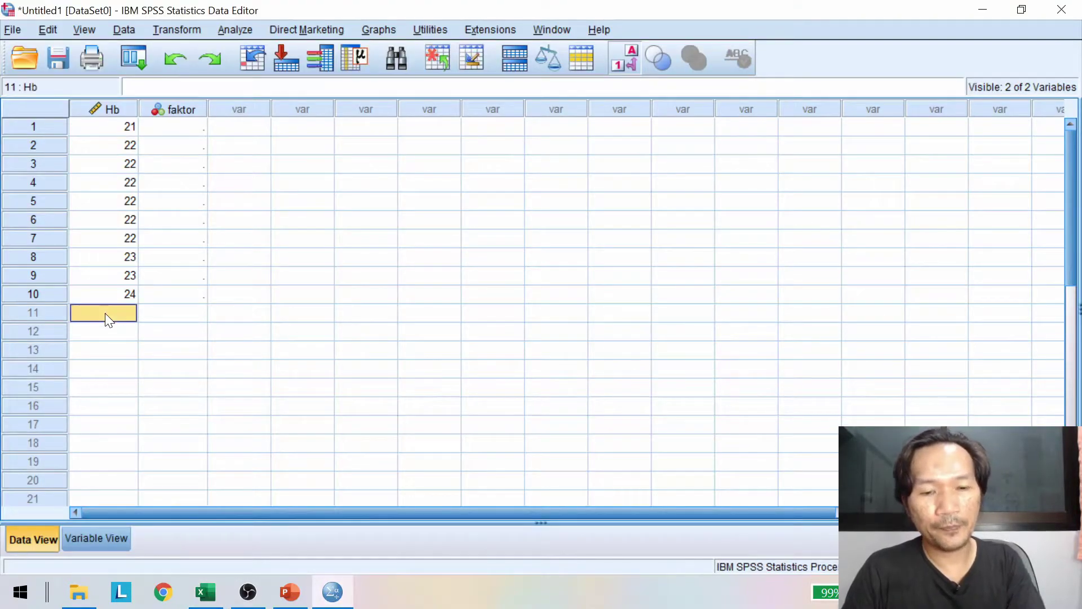
key("ctrl+v")
Step: Copy the Ceramah scores V7:V16 from Excel into the SPSS Hb column, starting at row 21
left_click(206, 592)
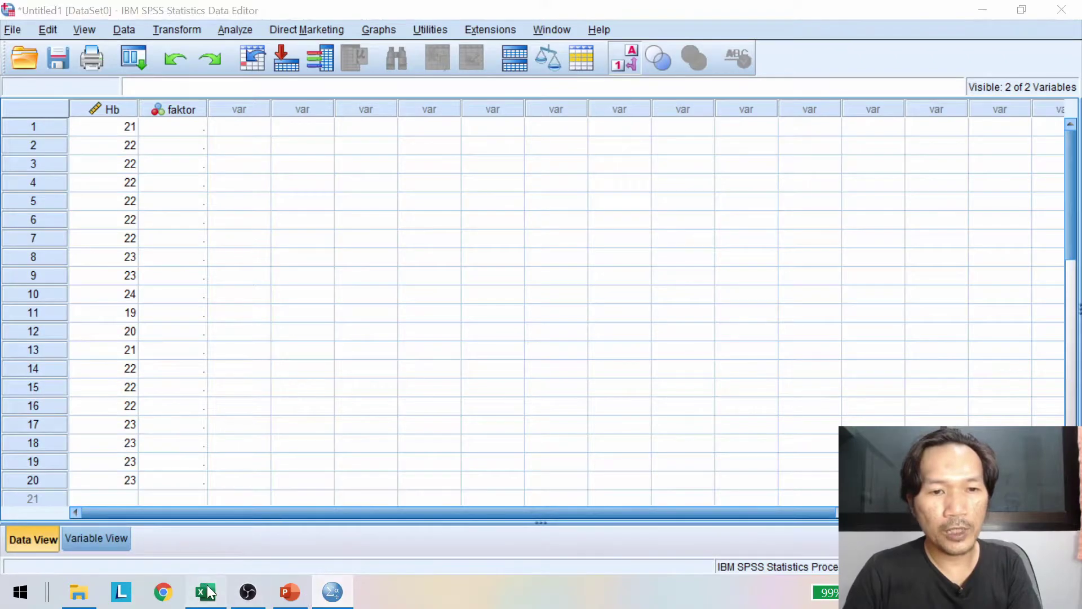
left_click(665, 401)
key("Escape")
left_click_drag(699, 332, 693, 479)
key("ctrl+c")
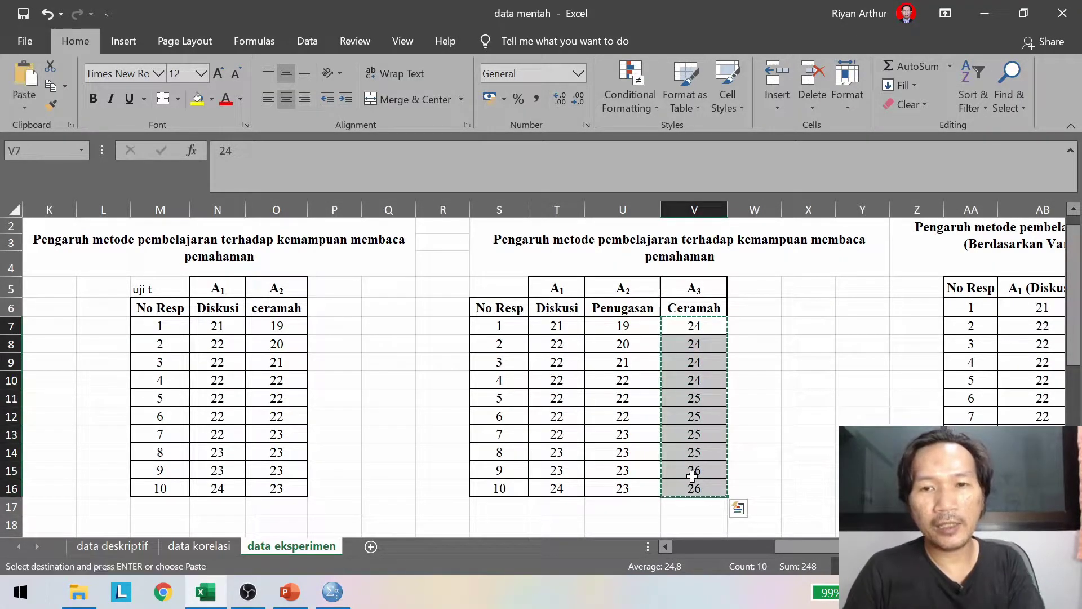
left_click(333, 592)
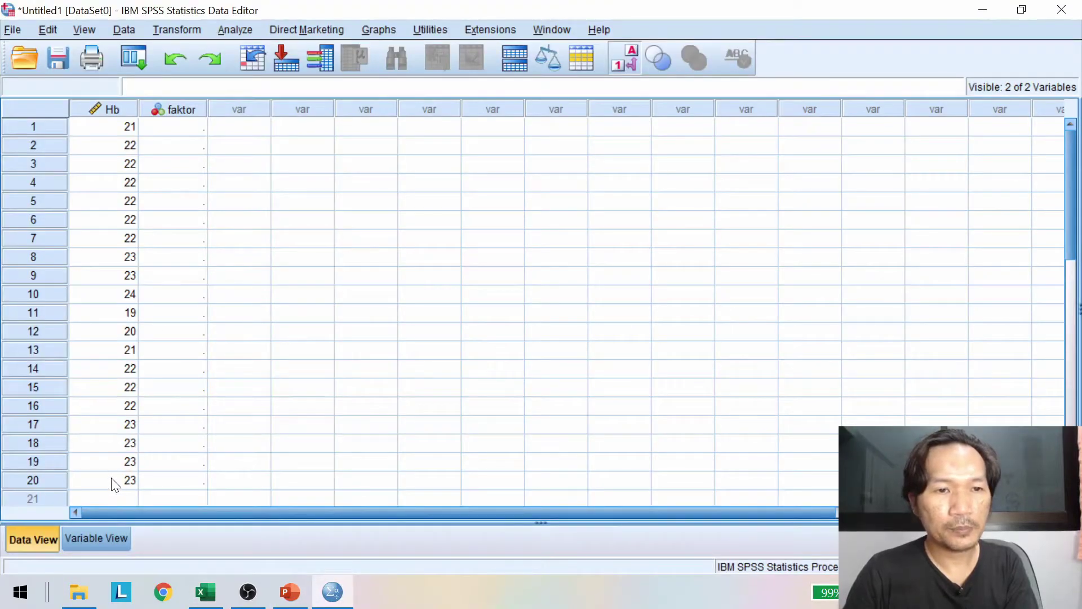
scroll(116, 484, "down", 2)
left_click(121, 387)
key("ctrl+v")
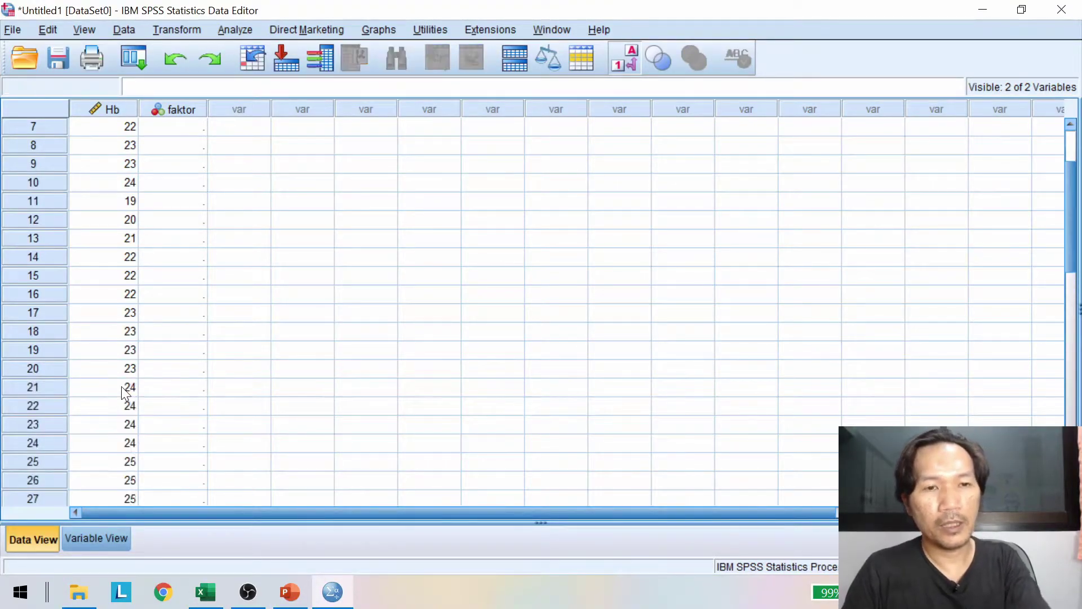
Step: Enter the group code 1 in the faktor column for rows 1 to 10
scroll(121, 387, "up", 2)
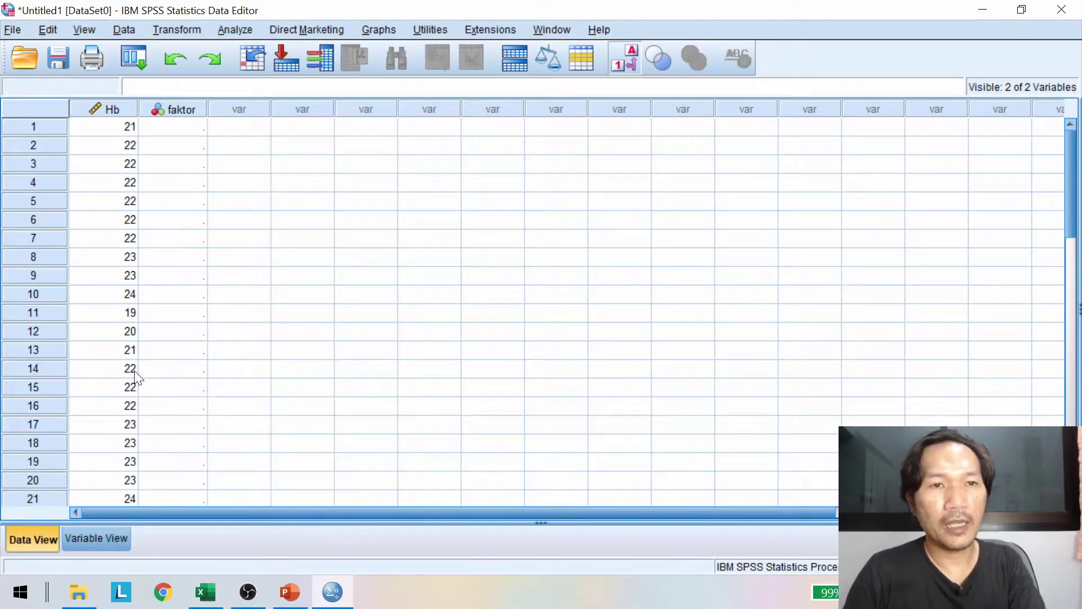
left_click(187, 130)
type("1")
key("Return")
type("1")
key("Return")
type("1")
key("Return")
key("1")
key("Return")
type("1")
key("Return")
type("1")
key("Return")
type("1")
key("Return")
type("1")
key("Return")
type("1")
key("Return")
type("1")
key("Return")
Step: Enter the group code 2 in the faktor column for rows 11 to 20
type("2")
key("Return")
key("2")
key("Return")
type("2")
key("Return")
key("2")
key("Return")
type("2")
key("Return")
type("2")
key("Return")
type("2")
key("Return")
type("2")
key("Return")
type("2")
key("Return")
type("2")
key("Return")
Step: Enter the group code 3 in the faktor column for rows 21 to 30
key("3")
key("Return")
key("3")
key("Return")
type("3")
key("Return")
key("3")
key("Return")
key("3")
key("Return")
type("3")
key("Return")
type("3")
key("Return")
type("3")
key("Return")
type("3")
key("Return")
type("3")
key("Return")
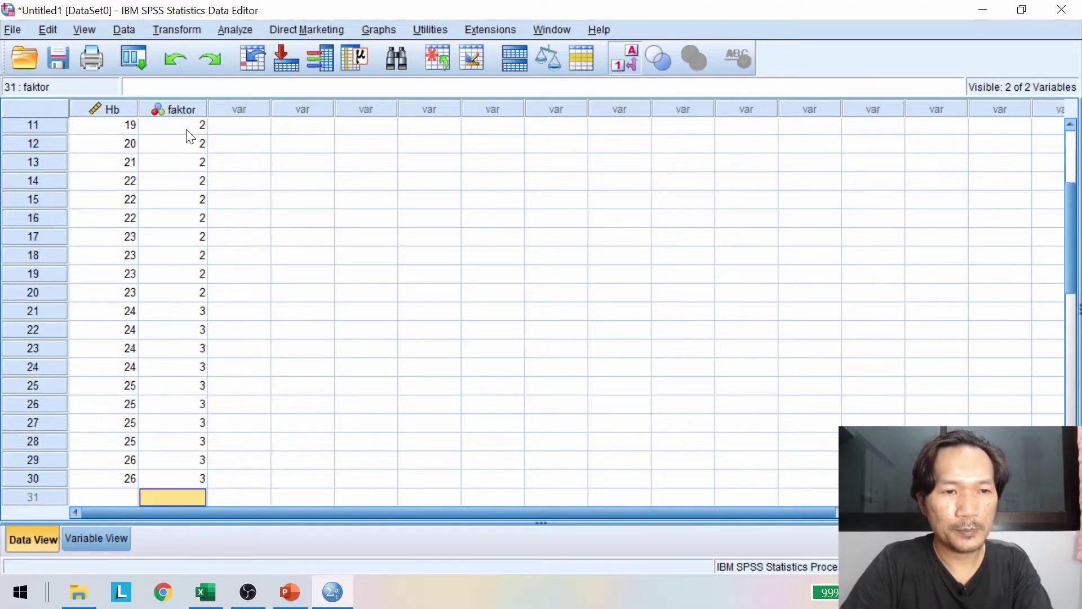
Step: Open the value labels of the faktor variable and add the label "diskusi" for value 1
left_click(96, 543)
left_click(414, 123)
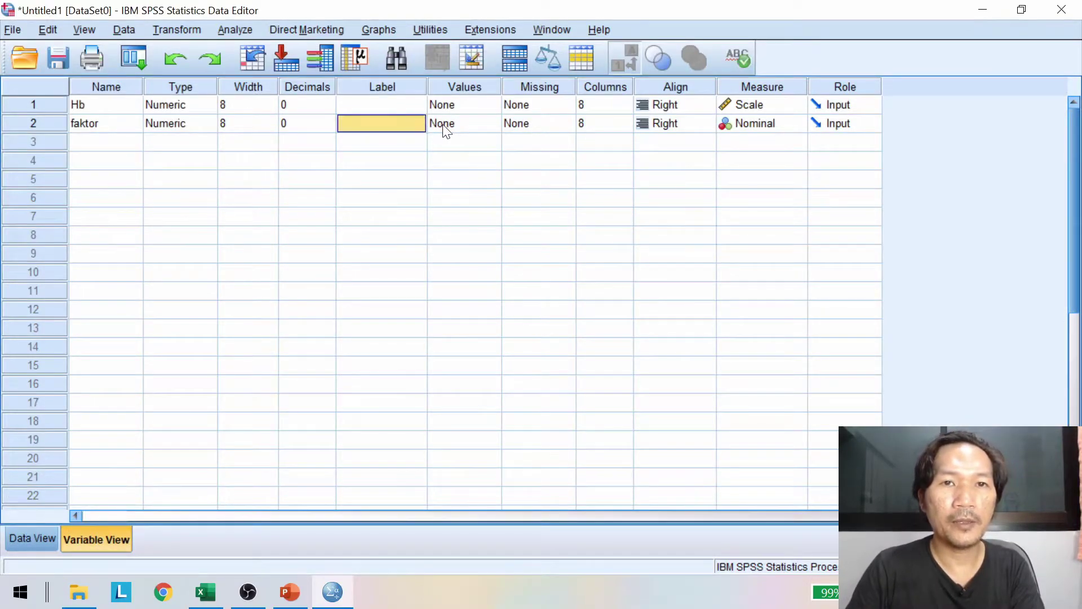
left_click(438, 130)
left_click(530, 125)
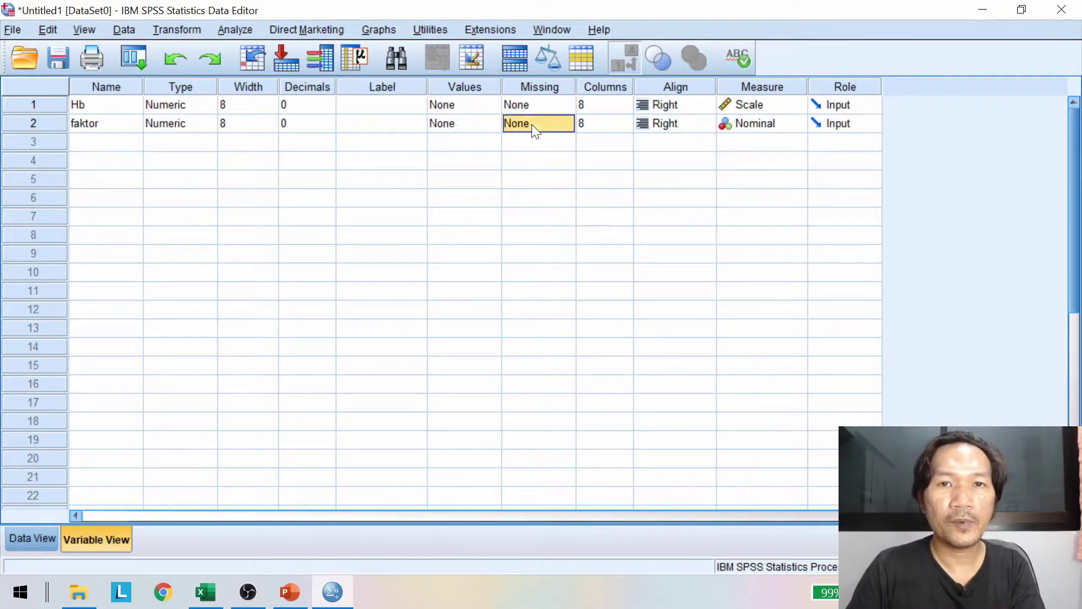
left_click(485, 126)
left_click(492, 124)
type("1")
key("Tab")
type("di")
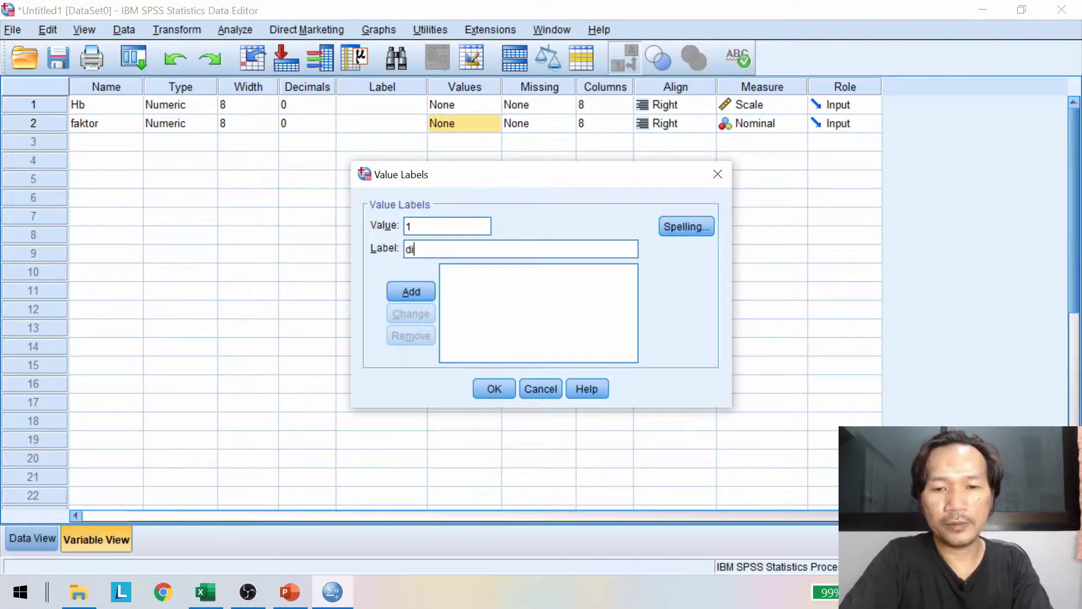
type("skusi")
key("alt+a")
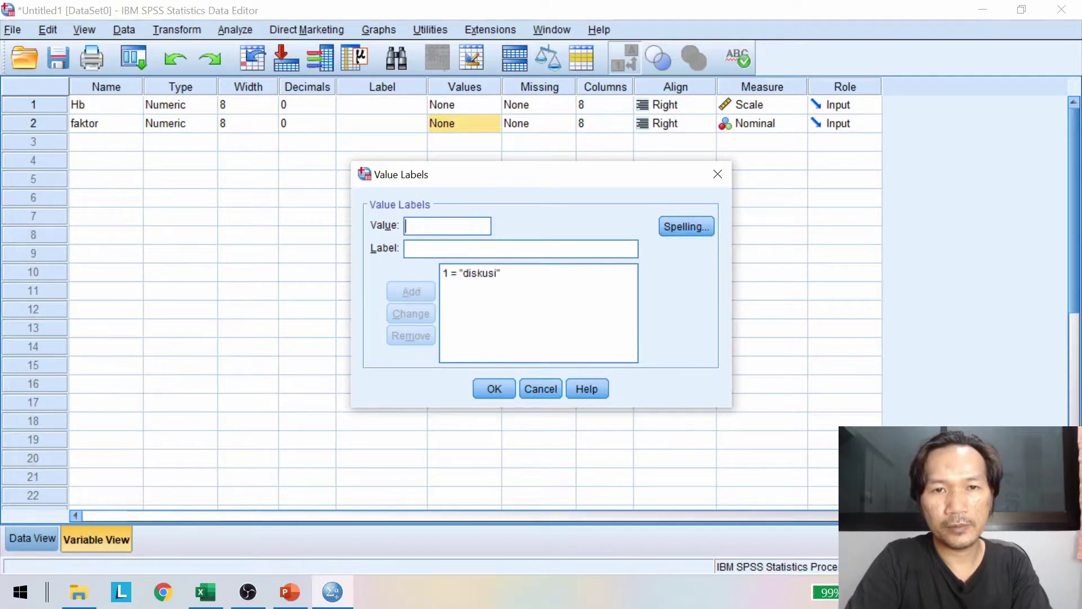
Step: Add the value label "penugasan" for value 2 of faktor
type("2")
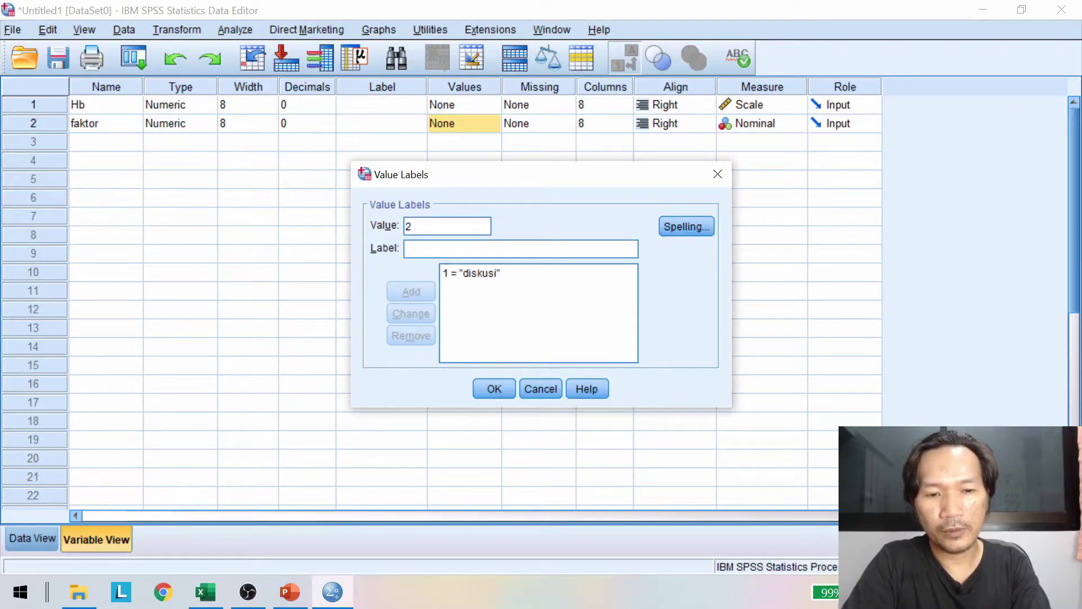
key("Tab")
type("penugasan")
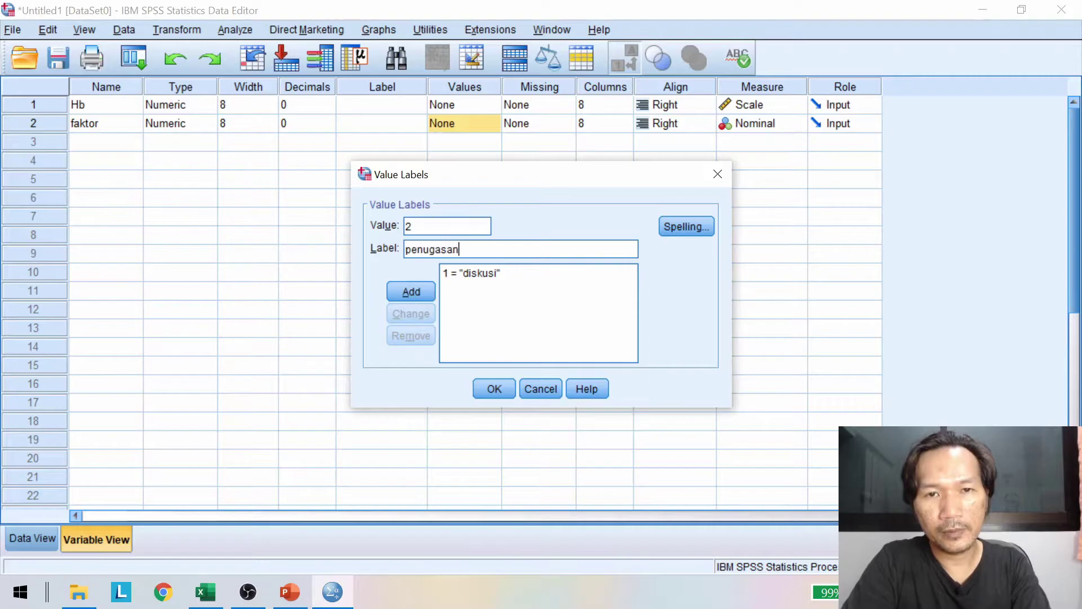
key("alt+a")
Step: Add the value label "ceramah" for value 3, apply the faktor labels and return to the data grid
type("3")
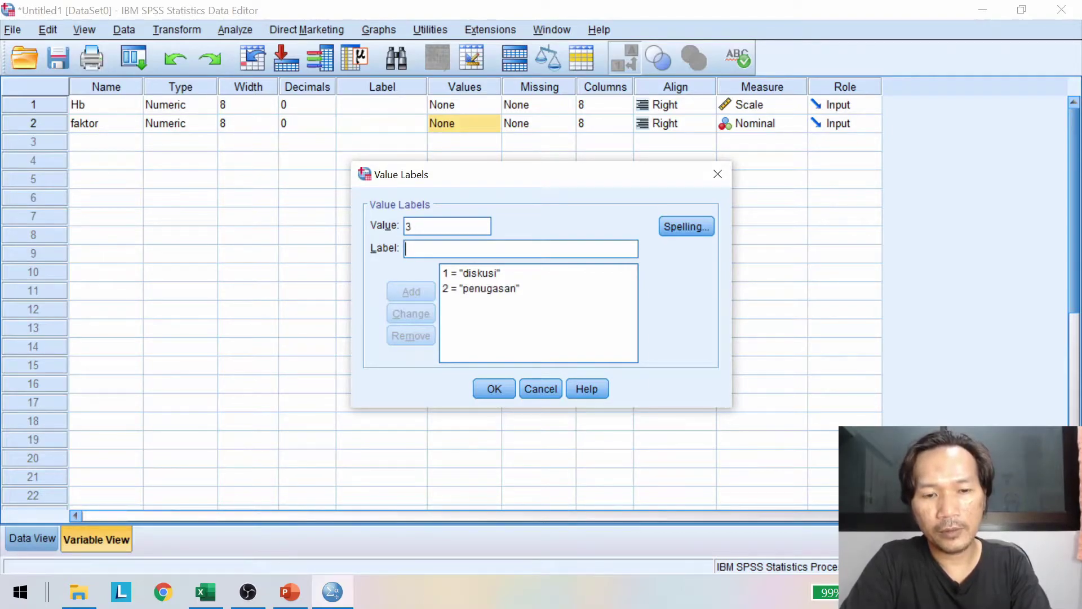
type(" = \"ceramah")
key("alt+a")
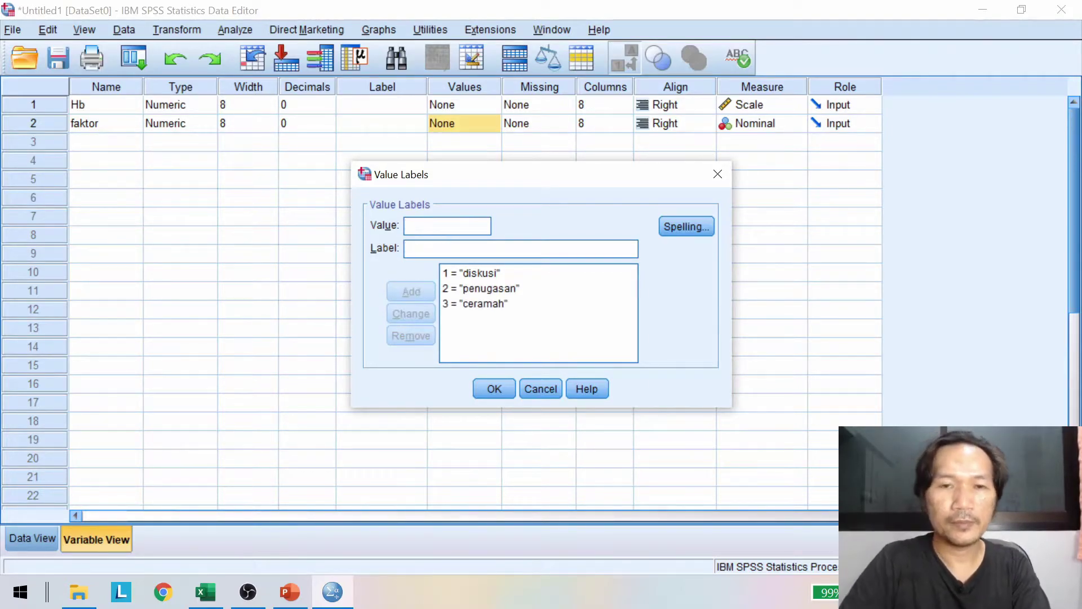
left_click(494, 389)
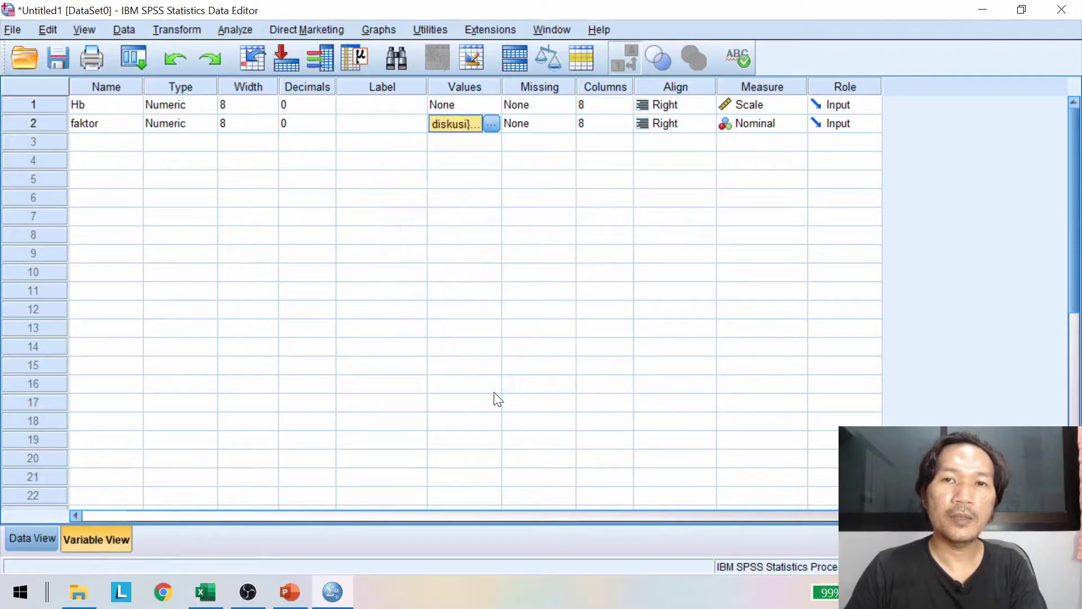
left_click(38, 533)
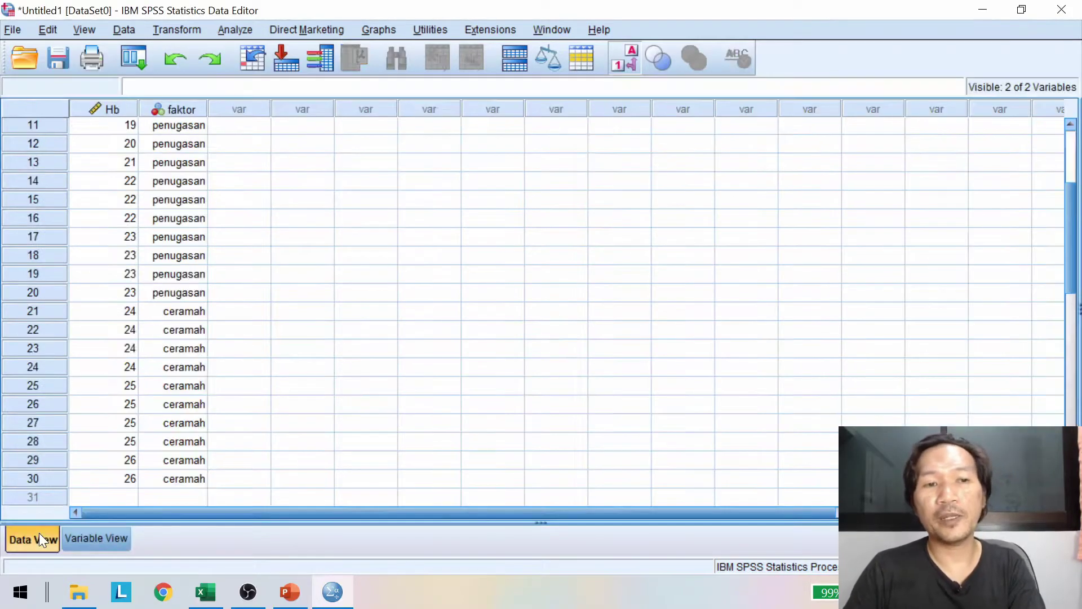
left_click(250, 199)
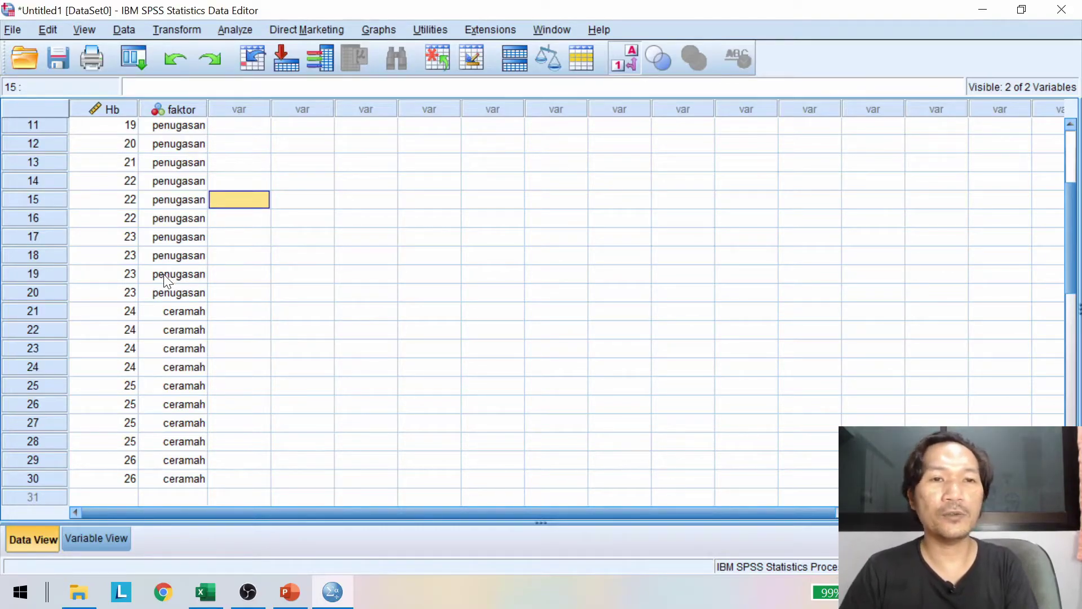
left_click(254, 240)
scroll(254, 239, "up", 4)
scroll(252, 236, "down", 5)
scroll(252, 236, "up", 5)
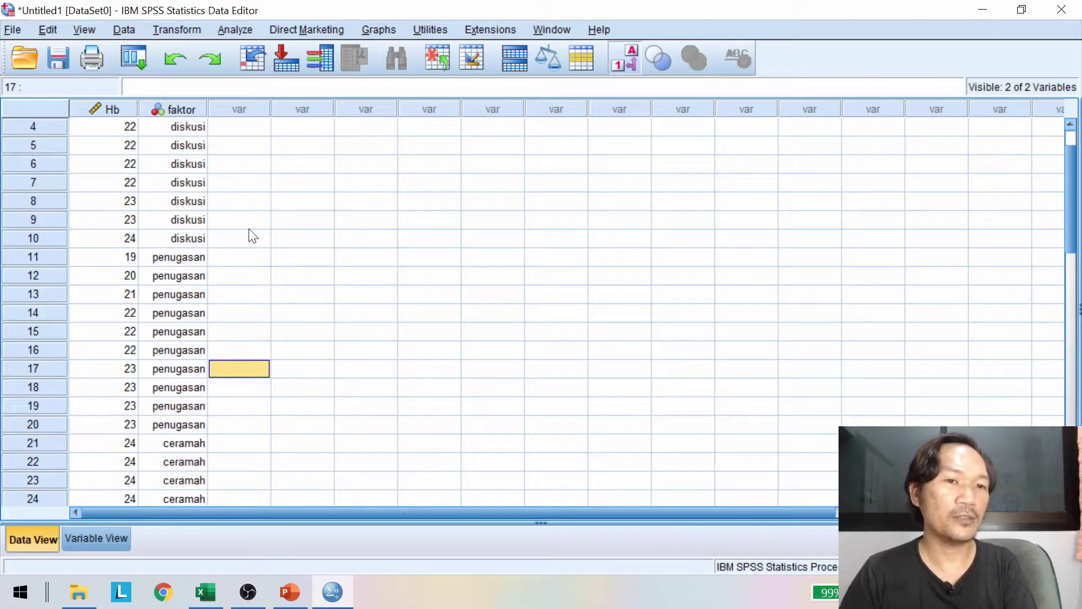
Step: Set up a One-Way ANOVA with Hb as the dependent variable and faktor as the factor, leaving the contrasts at their defaults
left_click(239, 30)
mouse_move(315, 114)
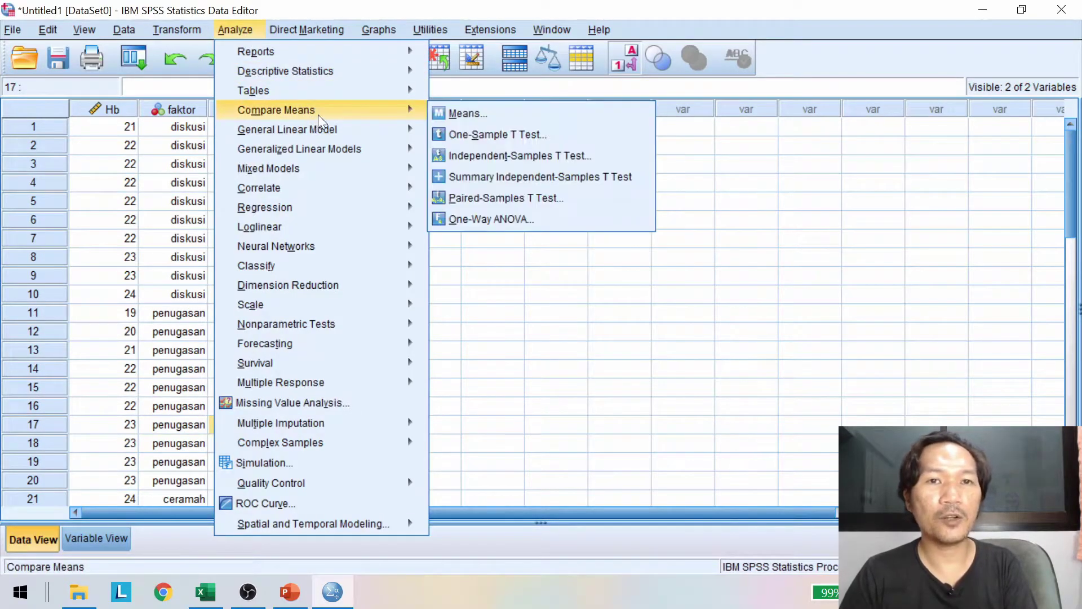
left_click(495, 218)
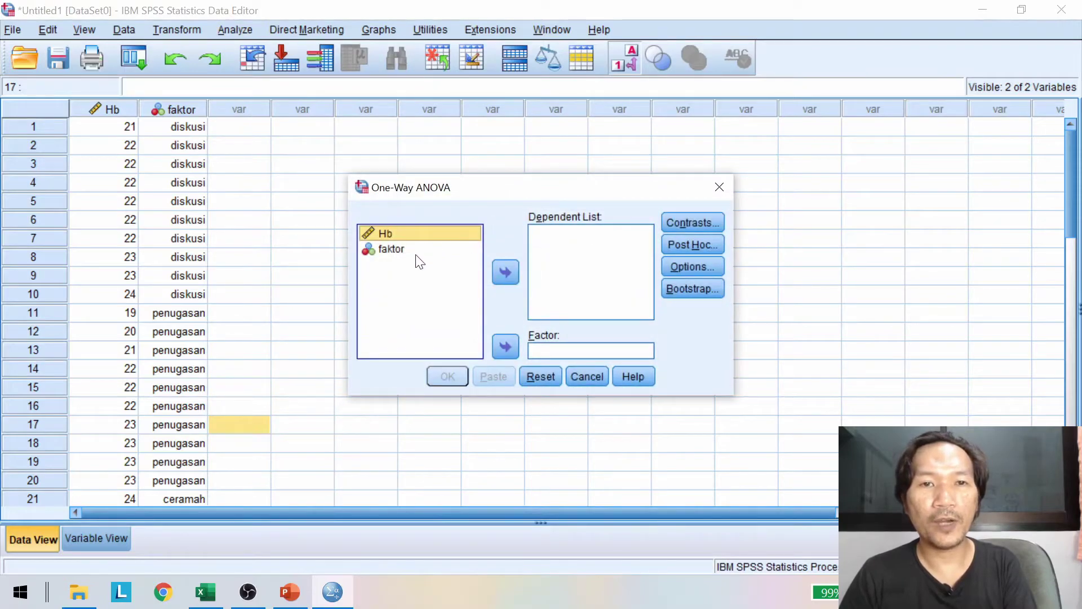
left_click(503, 270)
left_click(389, 233)
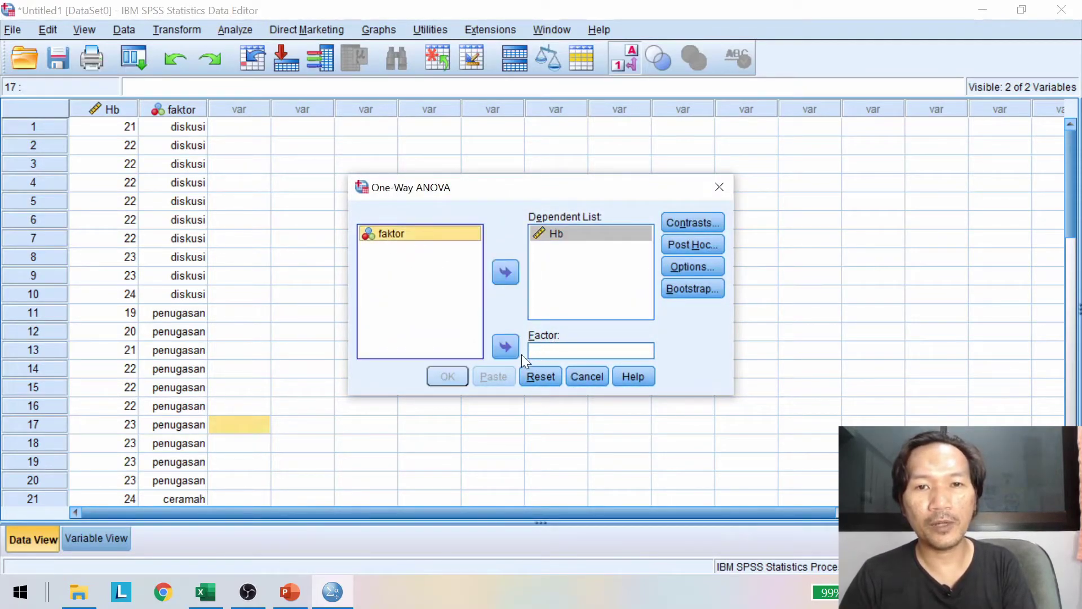
left_click(506, 346)
left_click(692, 222)
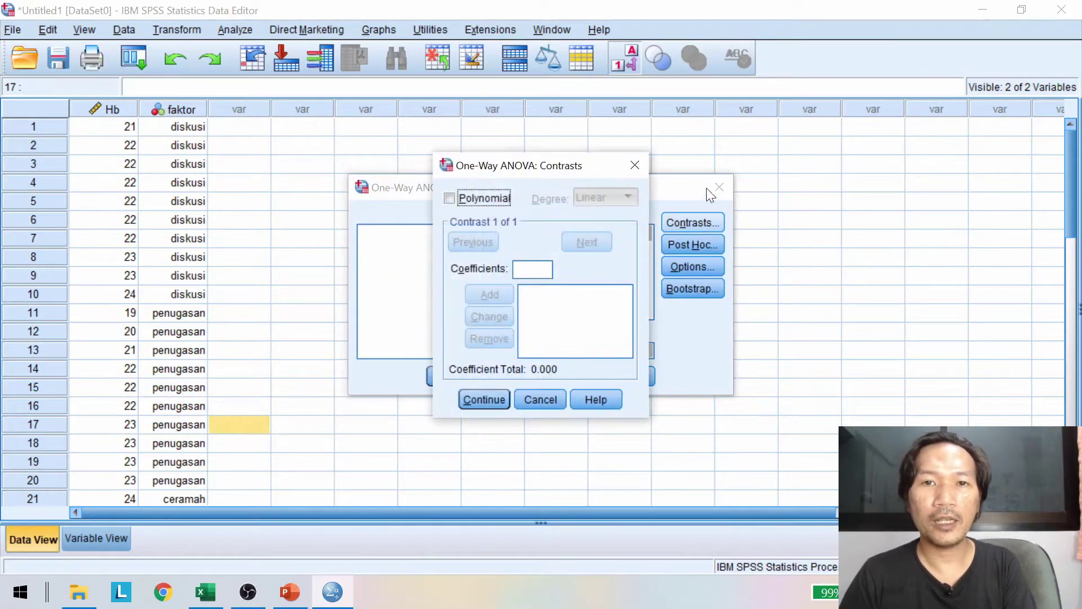
left_click(484, 400)
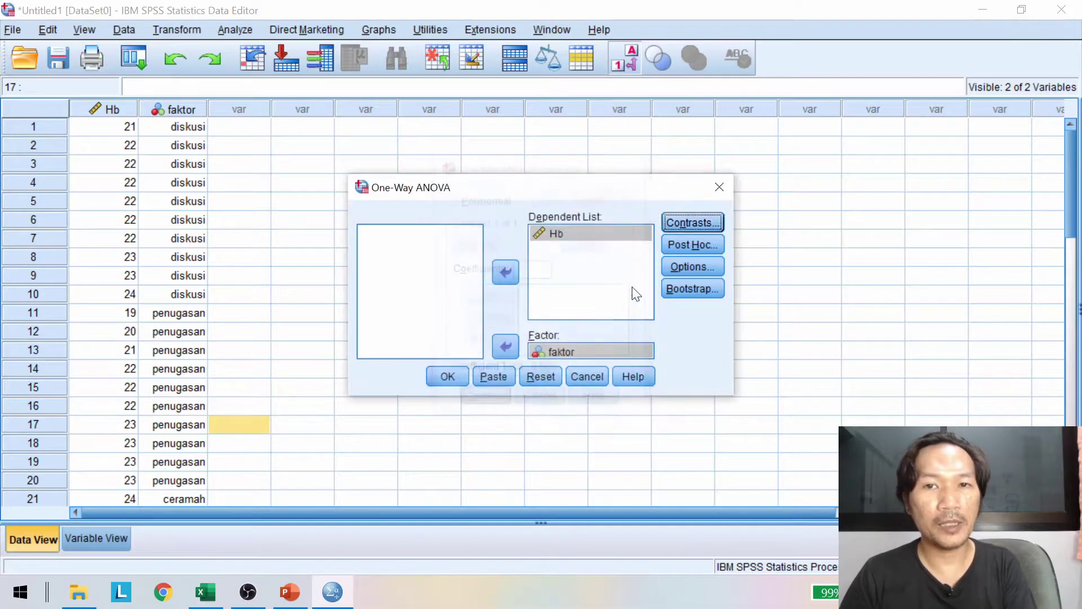
Step: Select the Tukey, Scheffe, Duncan and Dunnett's T3 post hoc comparisons for the One-Way ANOVA
left_click(715, 244)
left_click(467, 221)
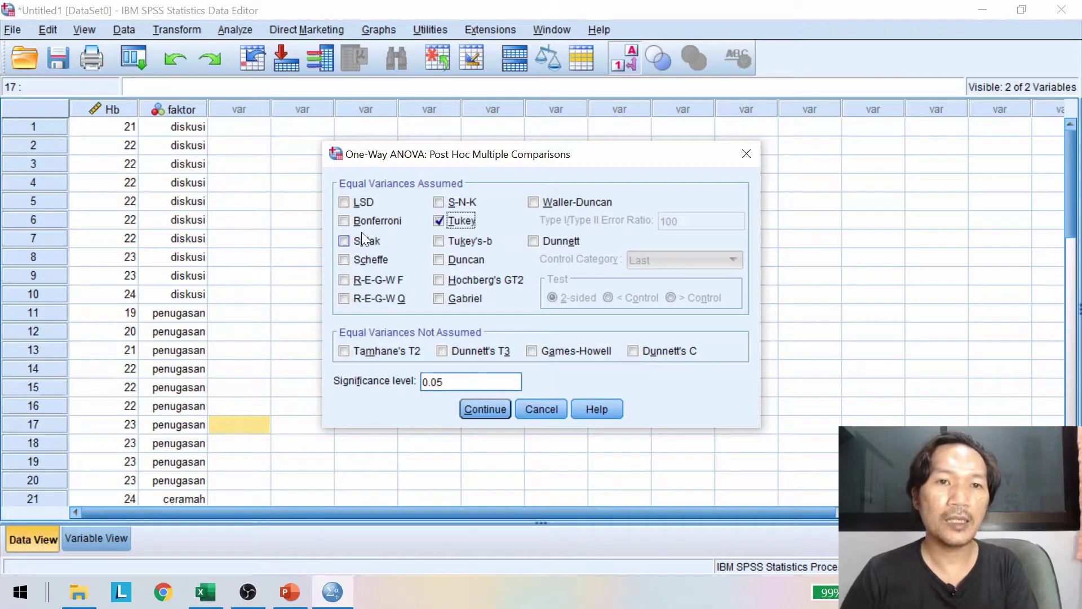
left_click(367, 261)
left_click(450, 258)
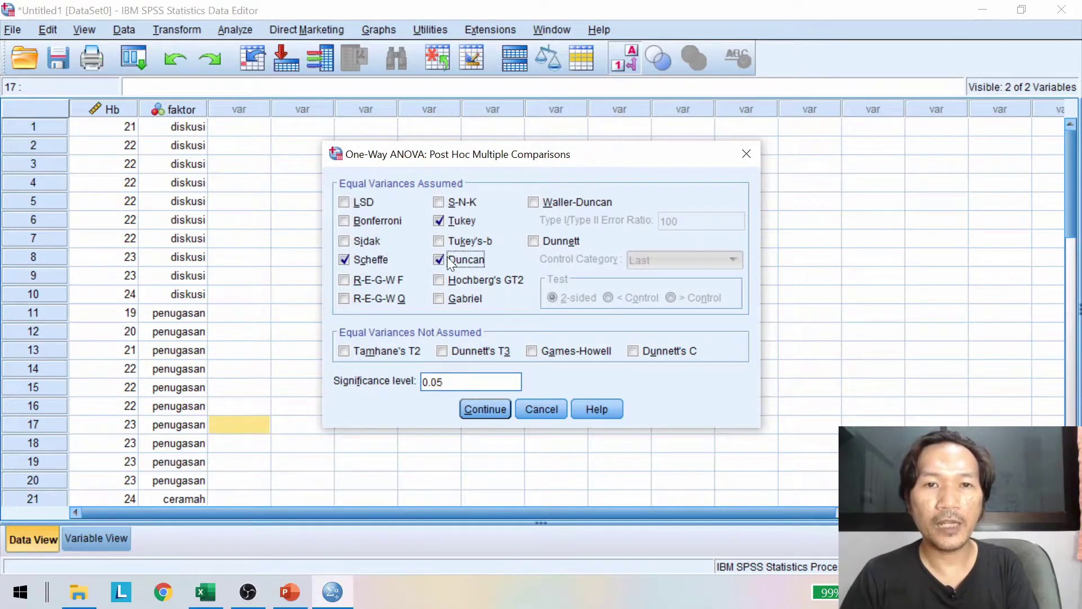
left_click(452, 240)
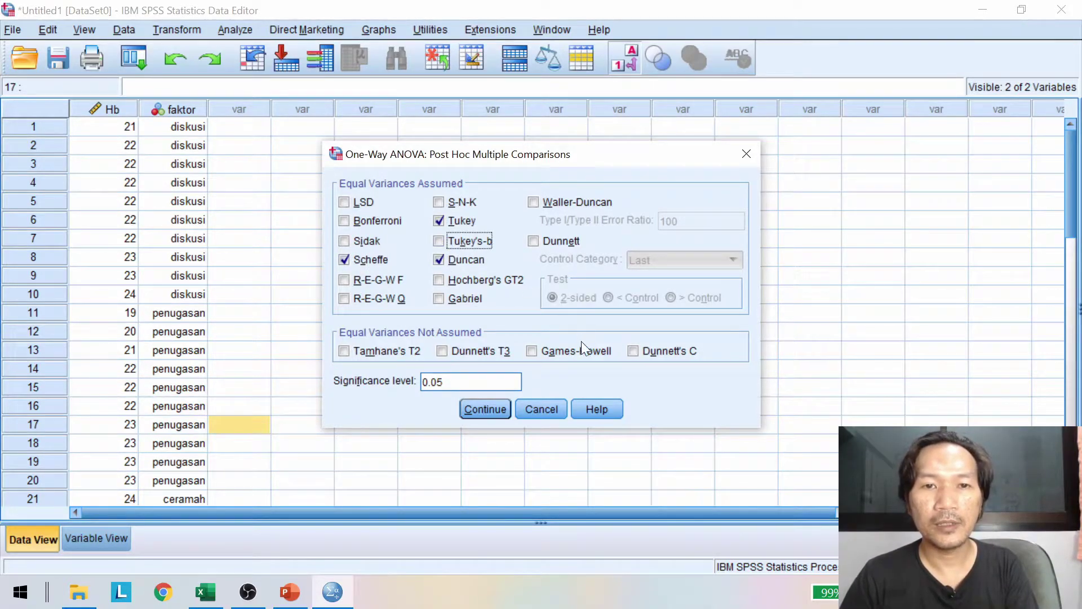
left_click(476, 350)
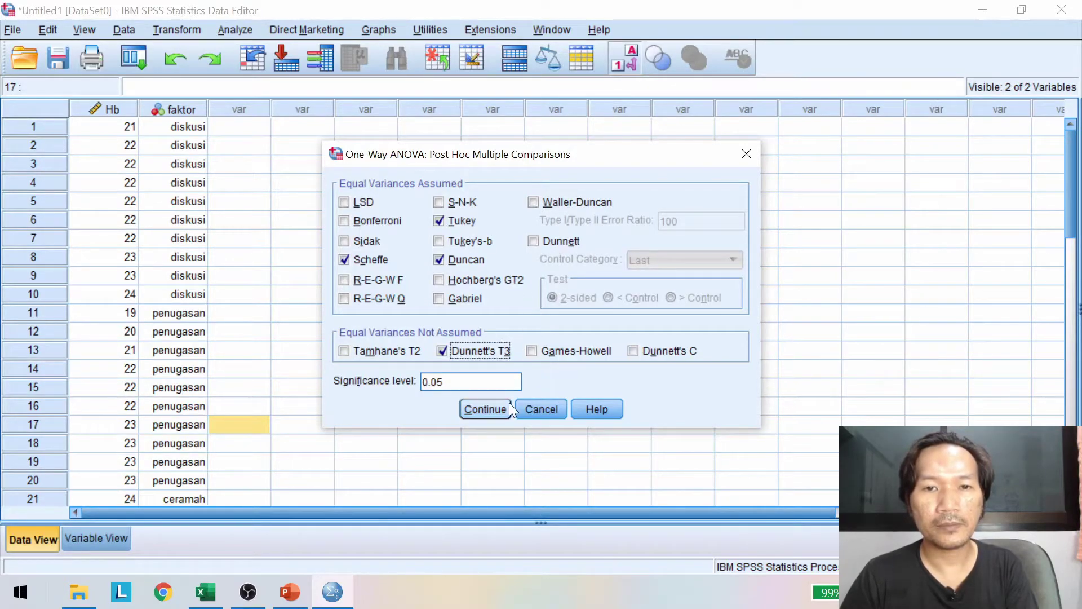
left_click(493, 407)
Step: Include the homogeneity of variance test and the means plot in the ANOVA options and run the analysis
left_click(688, 268)
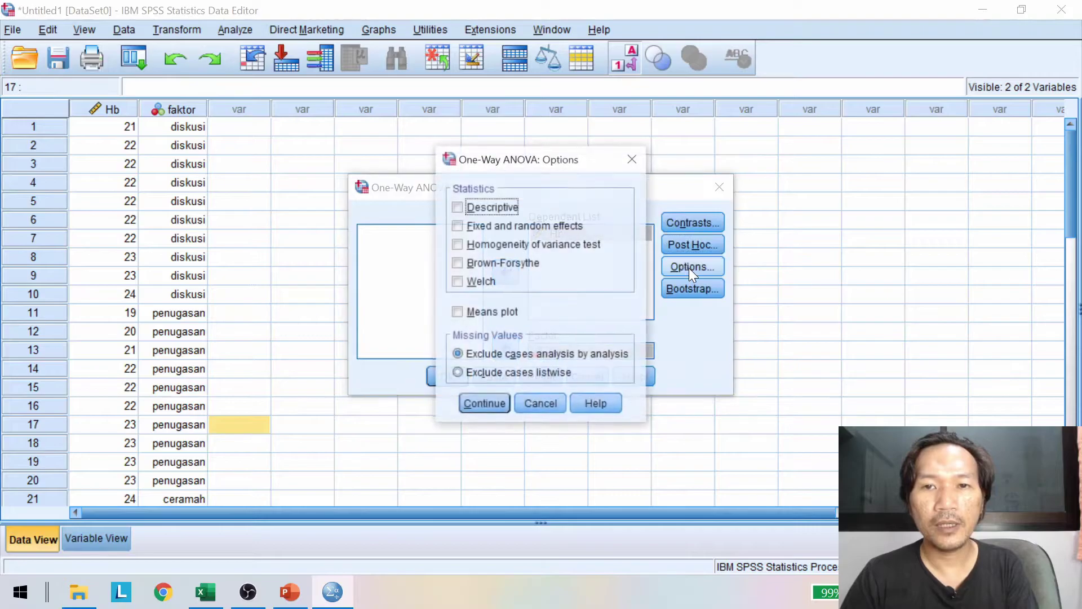
left_click(503, 246)
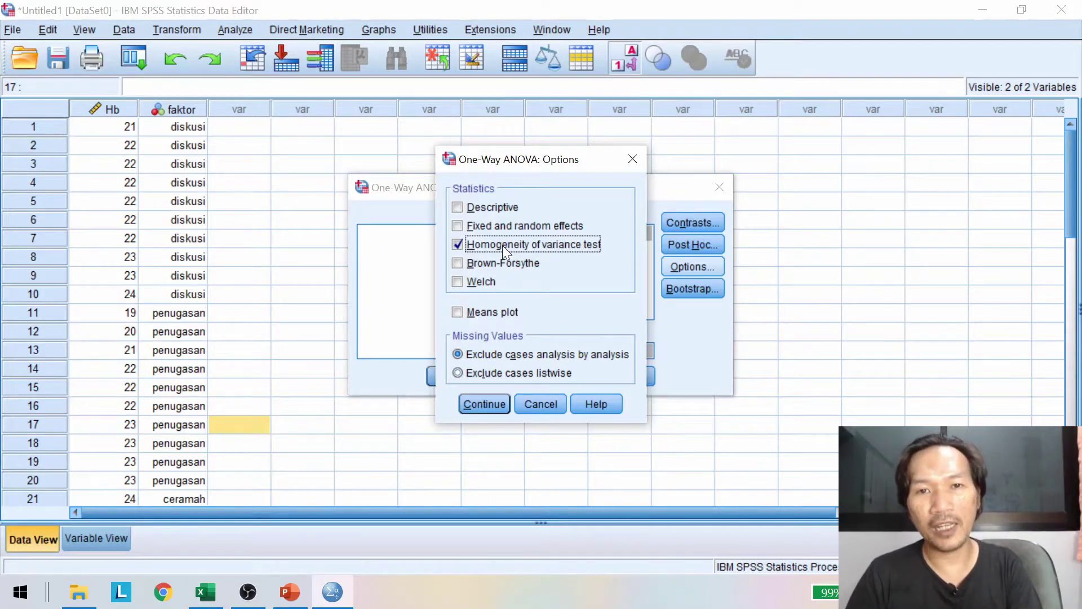
left_click(495, 313)
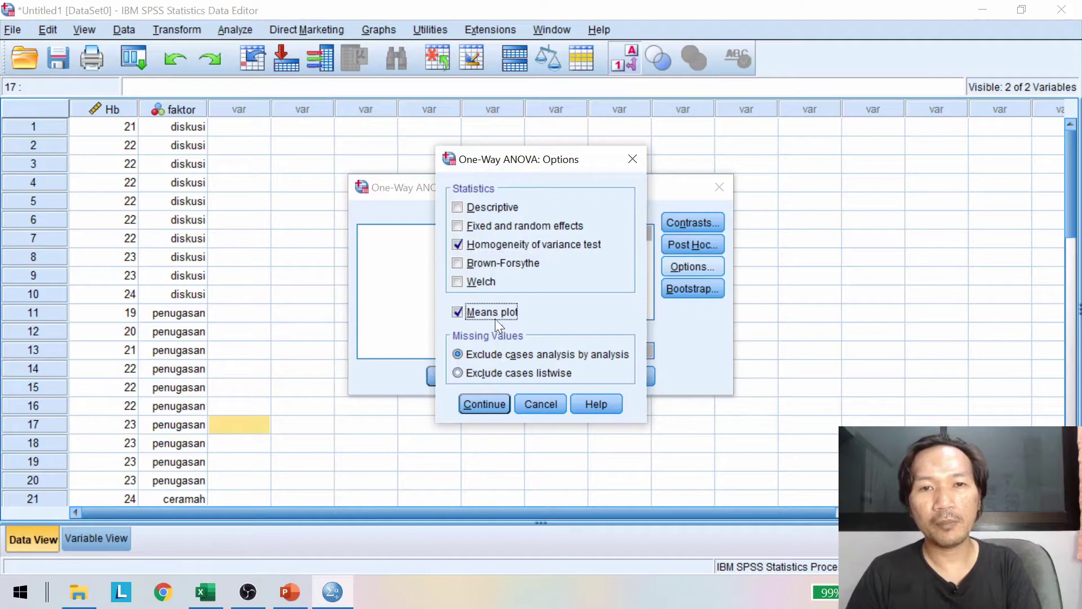
left_click(484, 401)
left_click(452, 375)
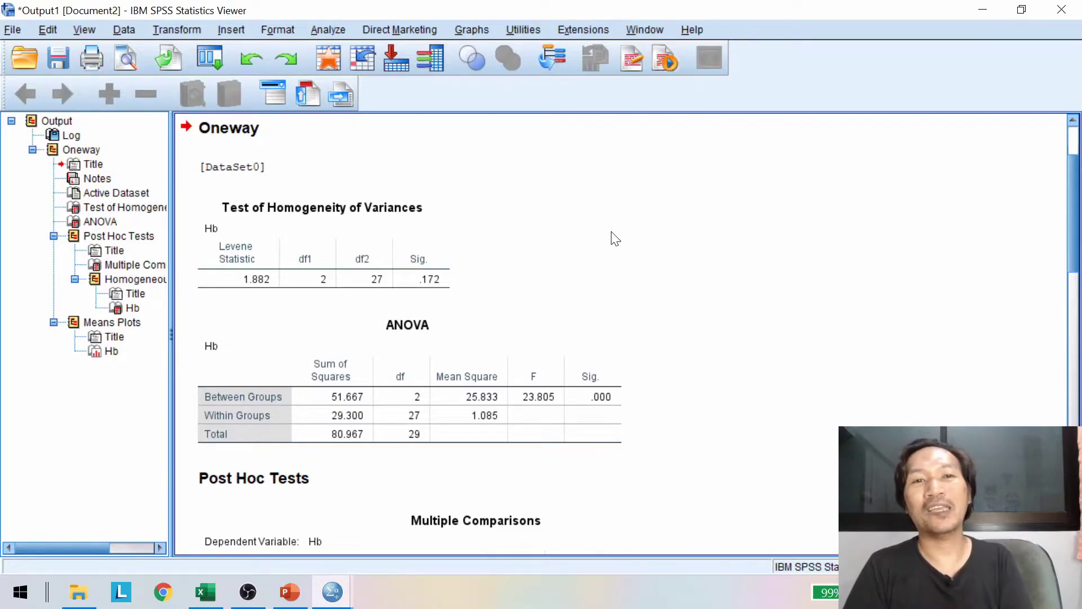
Step: Examine the significance values in the Test of Homogeneity of Variances and ANOVA tables of the output
left_click(434, 275)
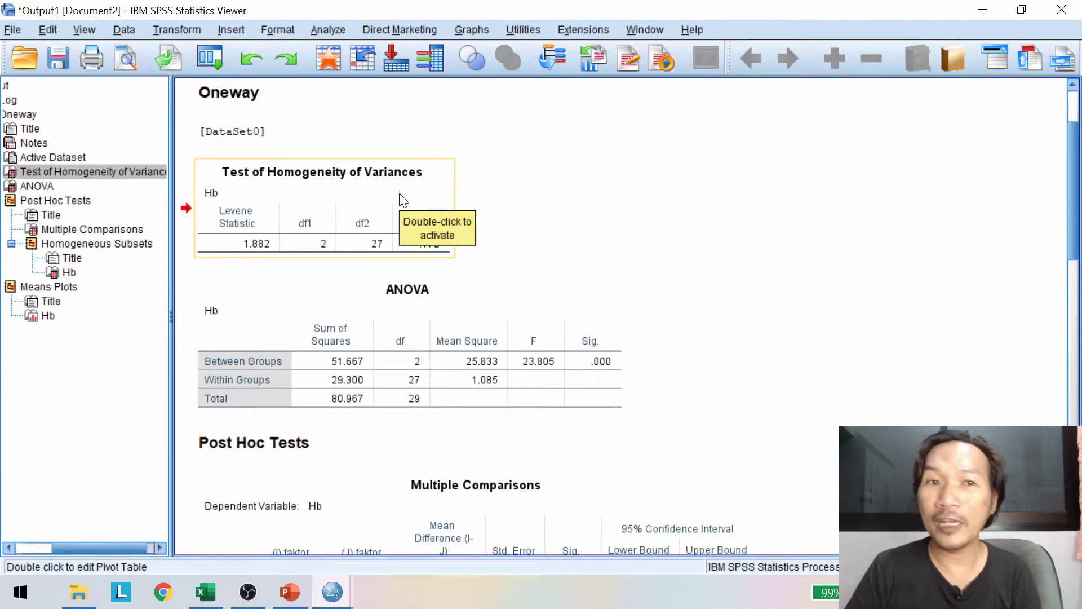
left_click(711, 206)
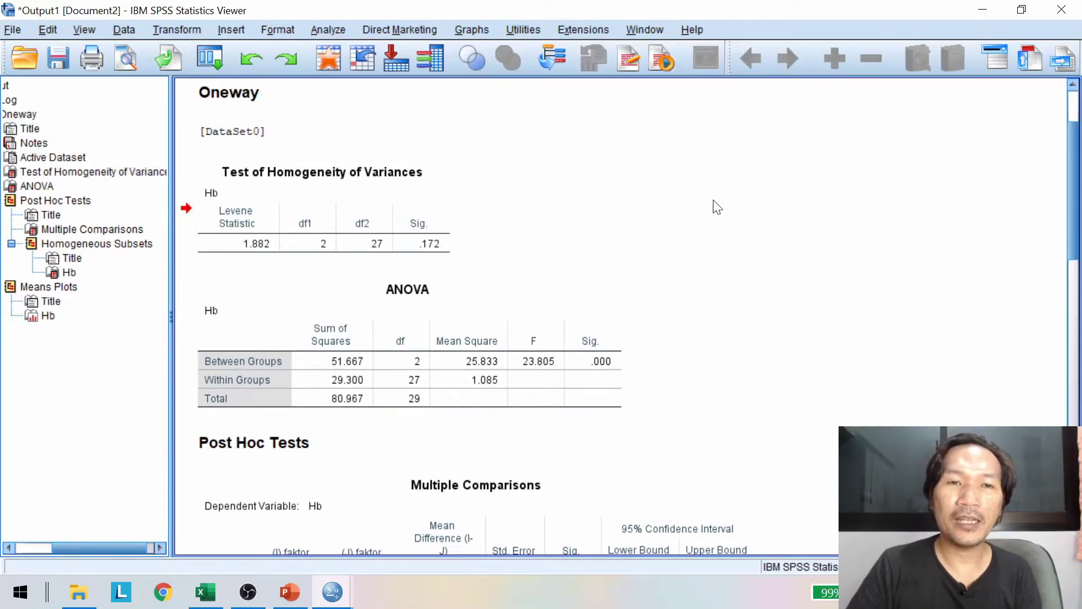
left_click(431, 248)
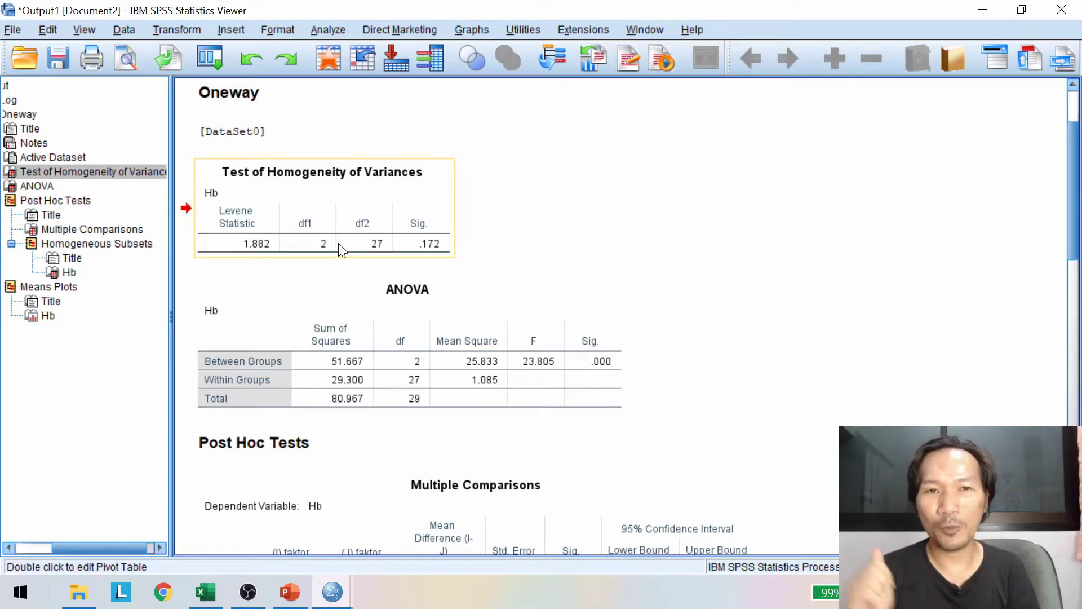
left_click(612, 208)
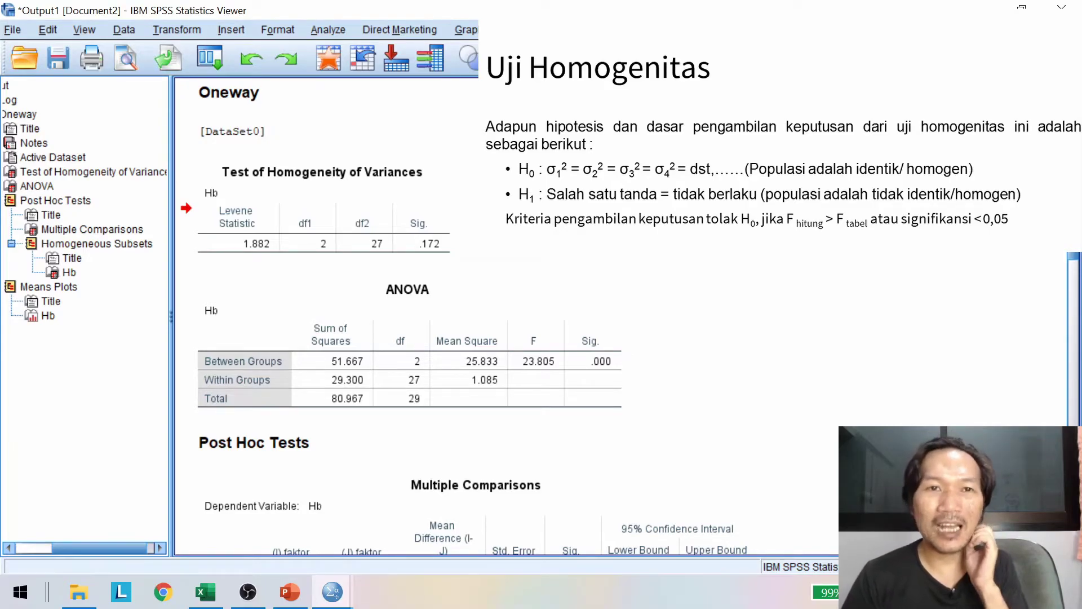
left_click(436, 232)
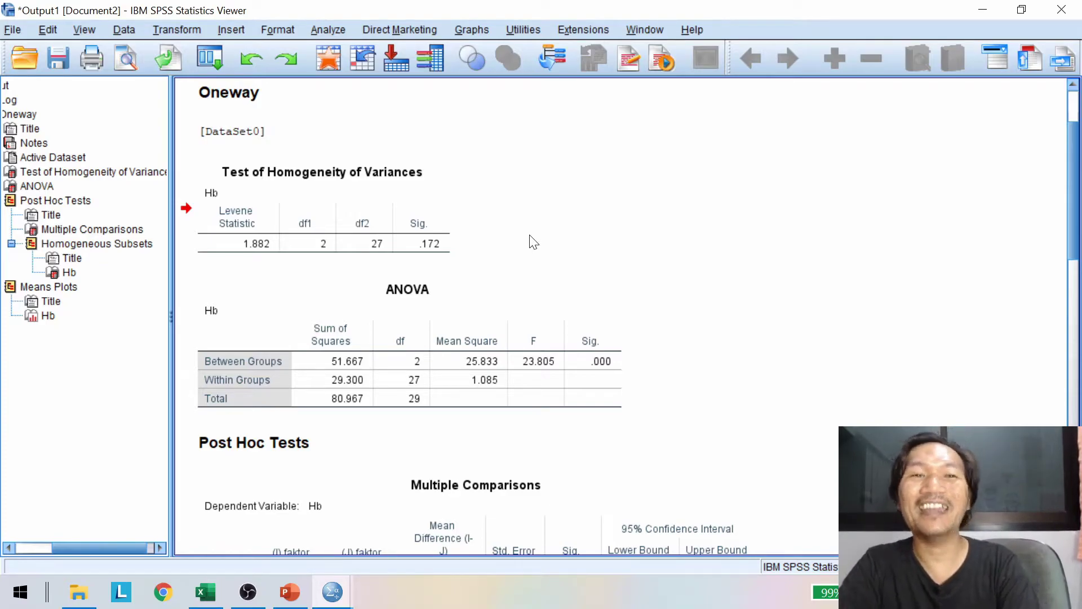
left_click(506, 342)
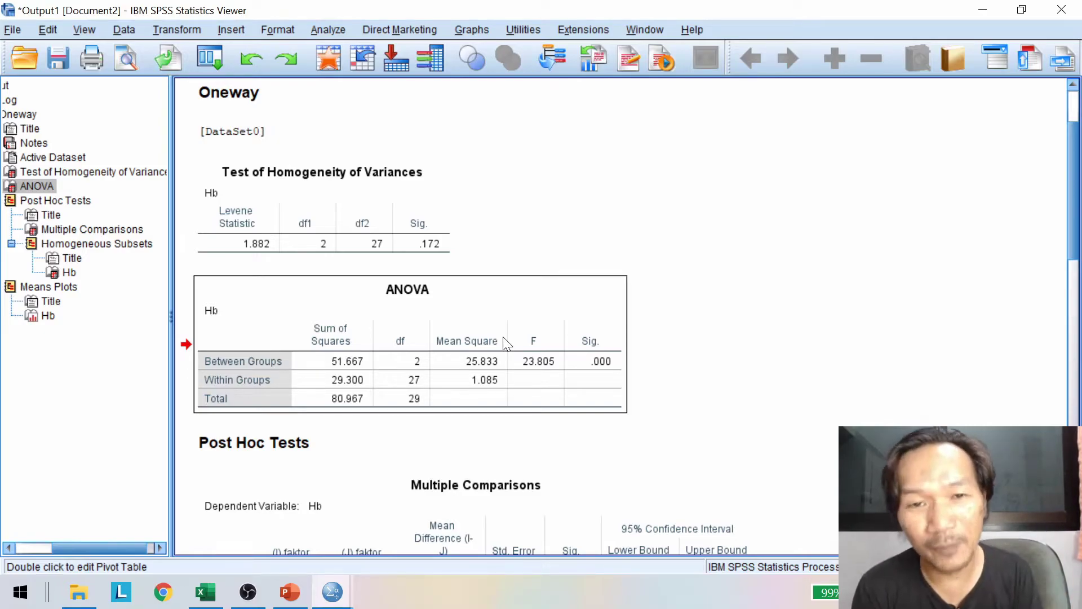
left_click(503, 336)
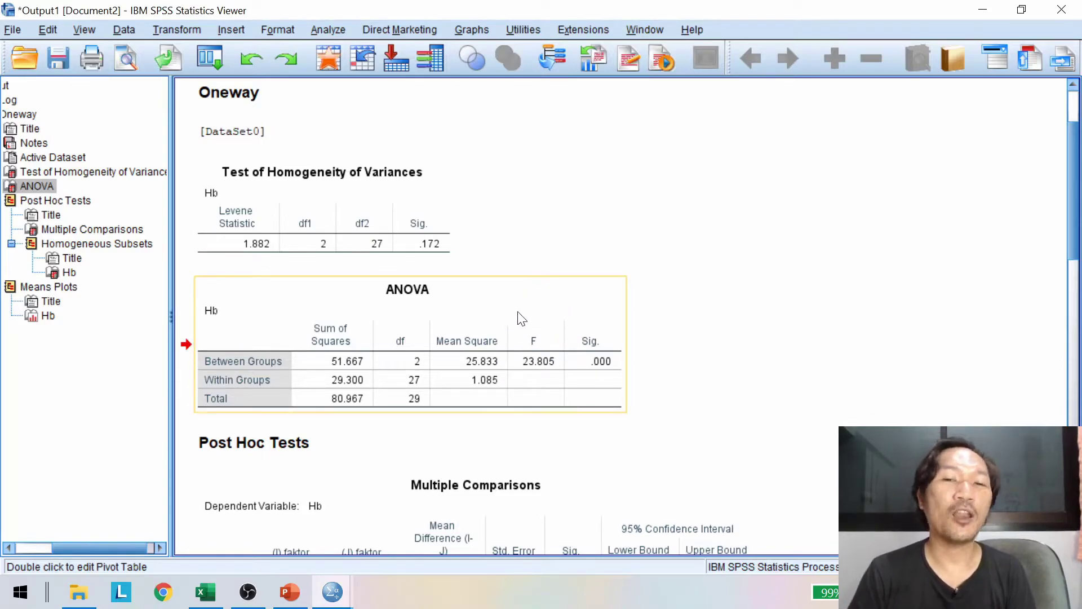
left_click(276, 241)
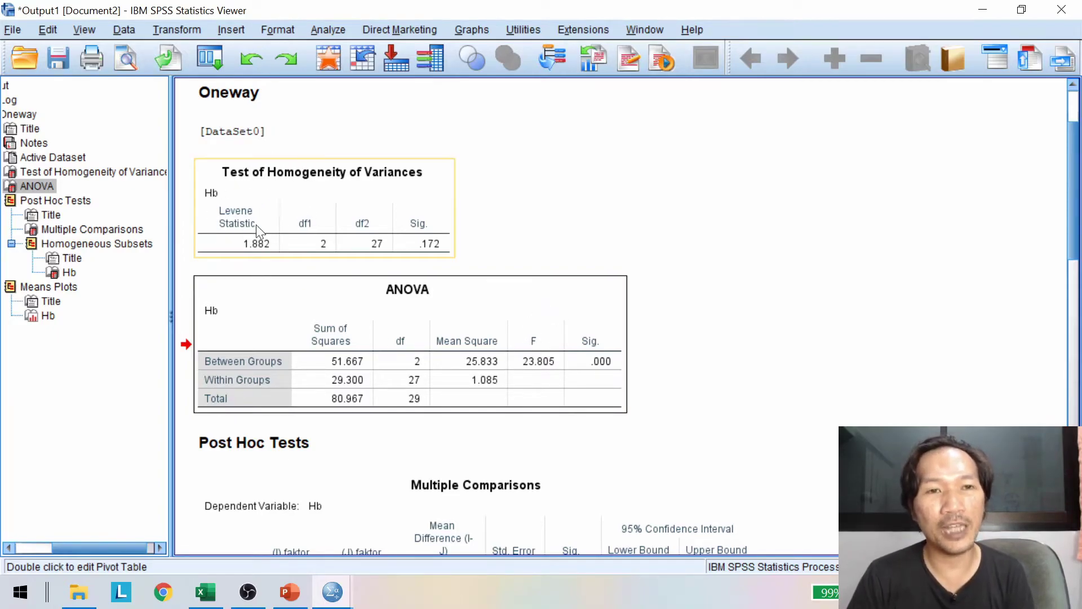
left_click(282, 284)
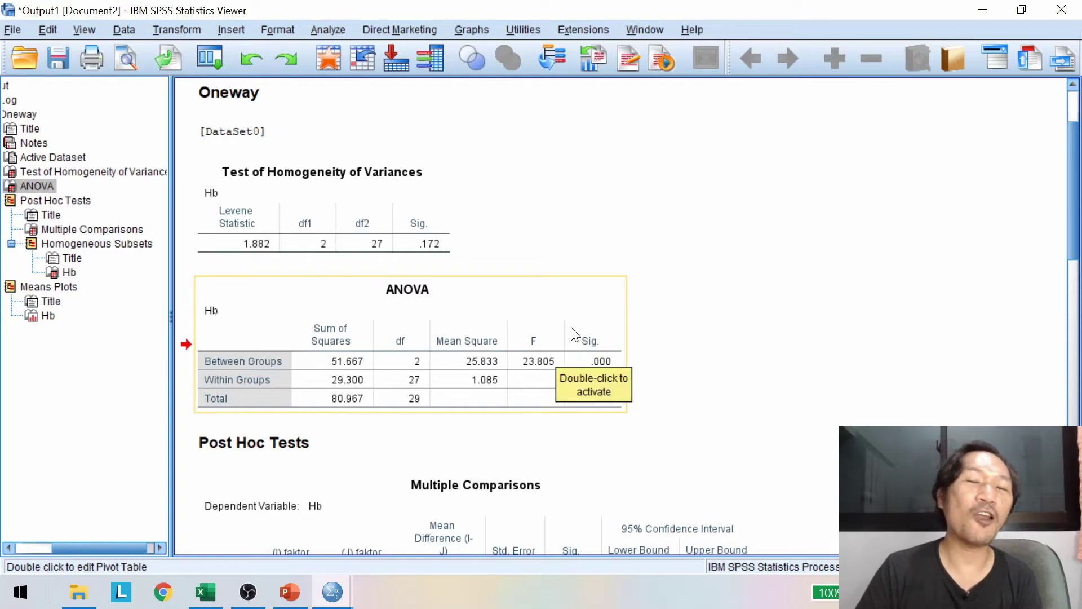
Step: Examine the Multiple Comparisons table, comparing the teaching methods pairwise under Tukey HSD, Scheffe and Dunnett T3
scroll(787, 358, "down", 3)
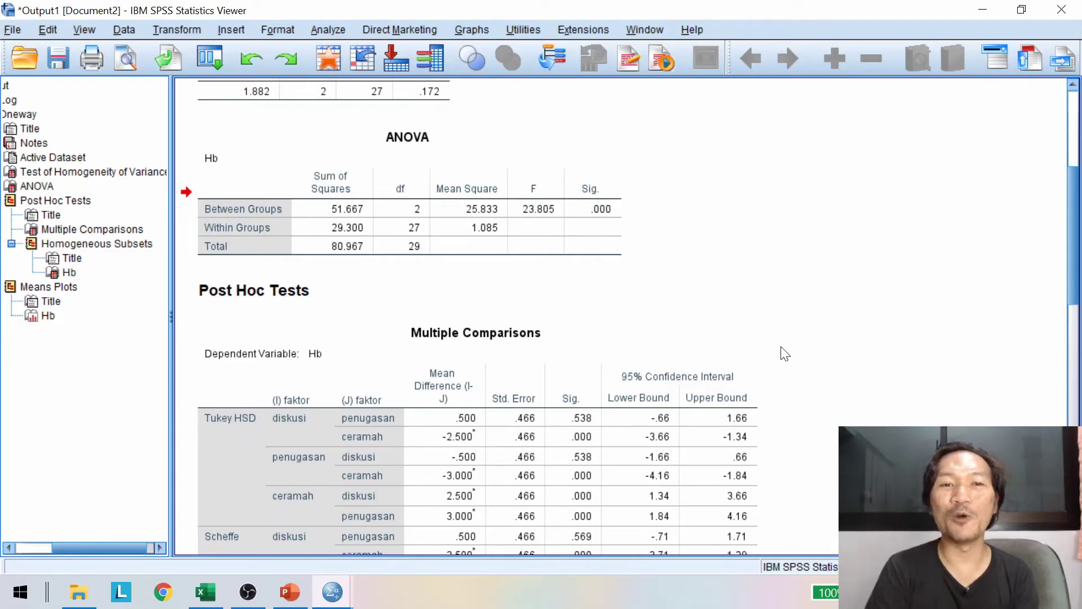
scroll(785, 354, "down", 2)
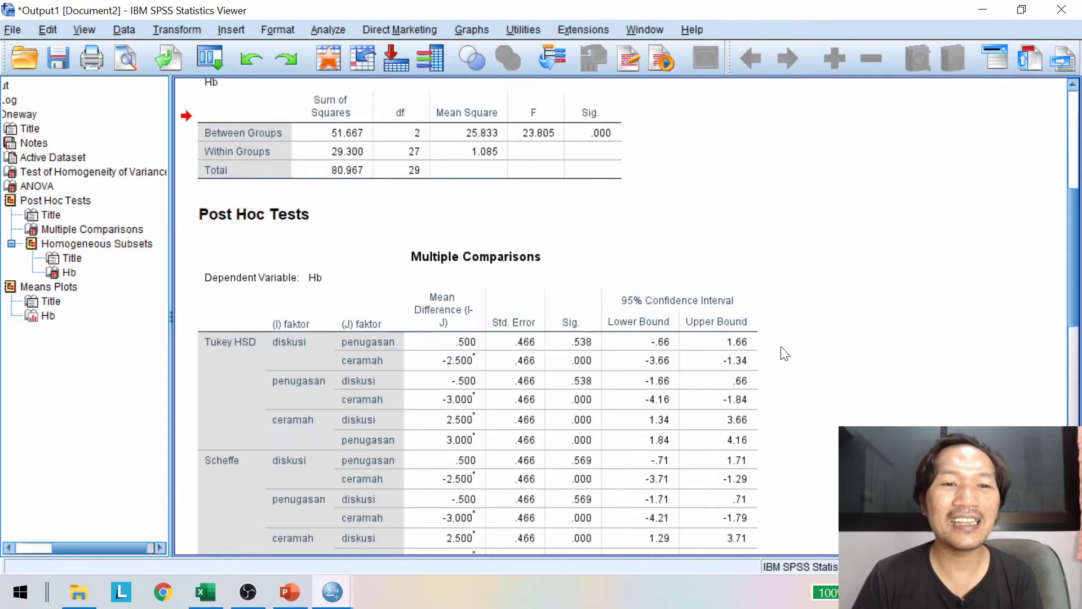
scroll(786, 354, "down", 3)
scroll(785, 354, "down", 3)
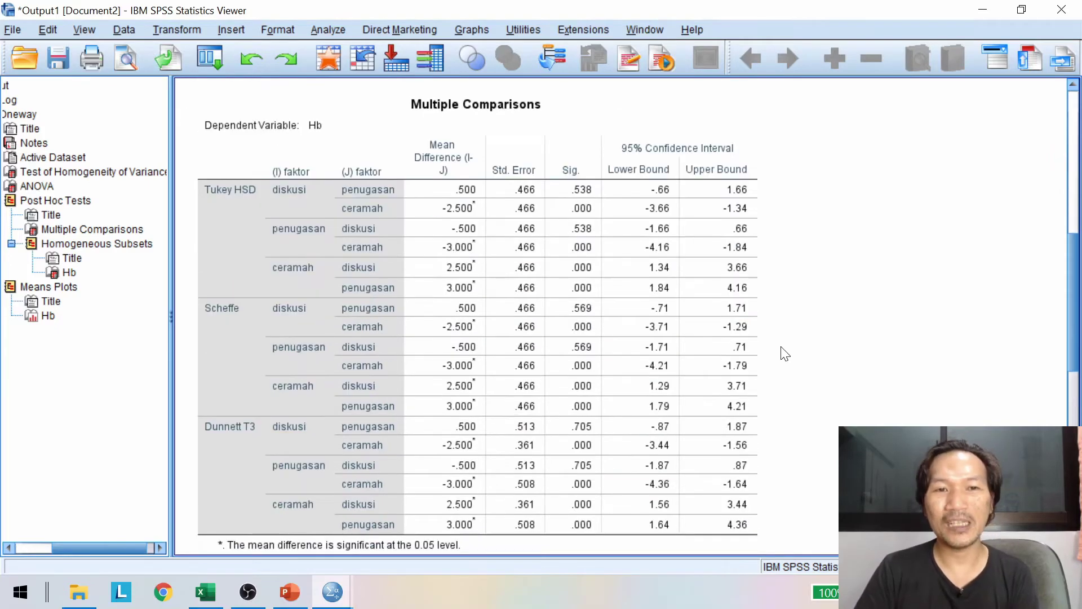
left_click(707, 361)
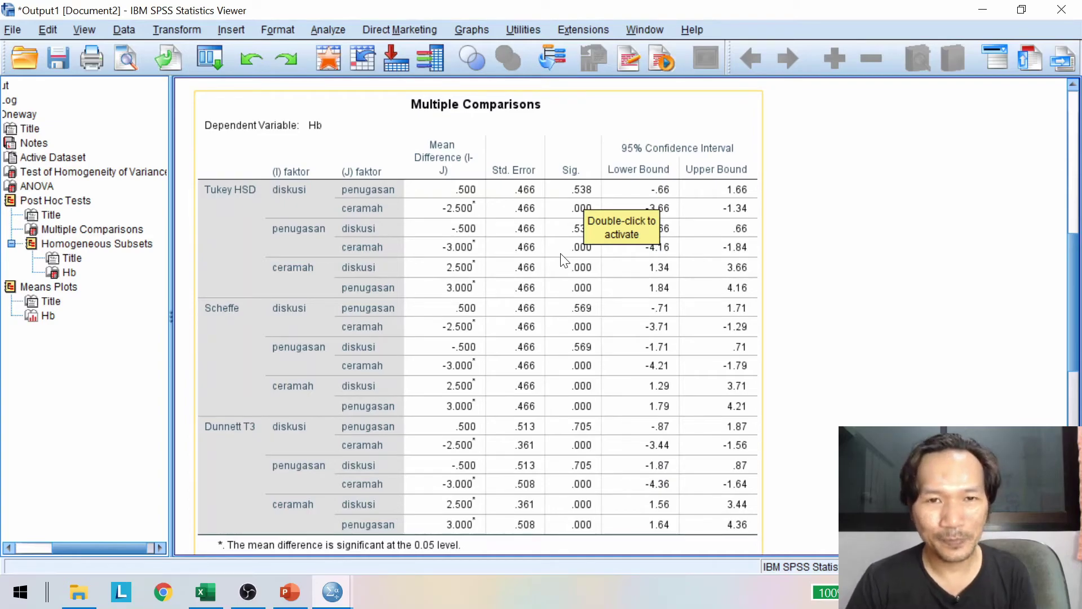
scroll(294, 123, "down", 3)
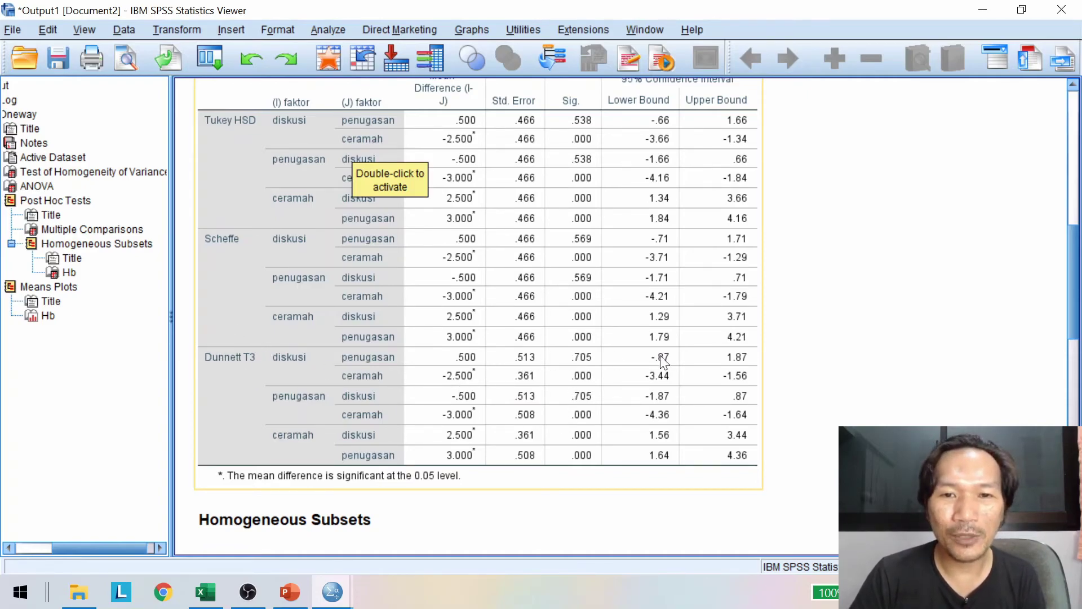
left_click(589, 382)
scroll(589, 382, "down", 2)
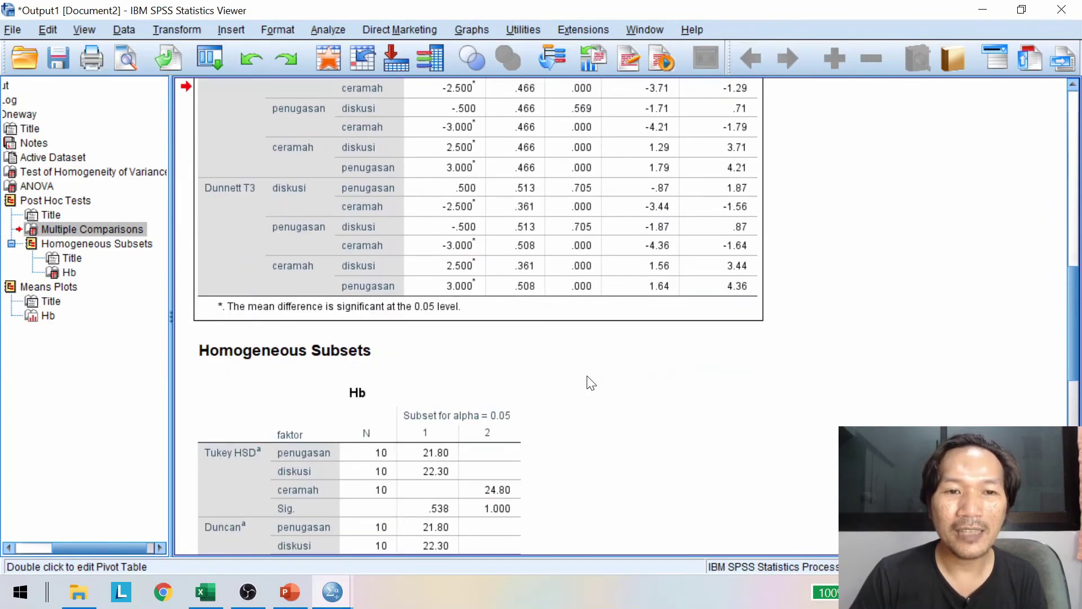
scroll(589, 382, "up", 1)
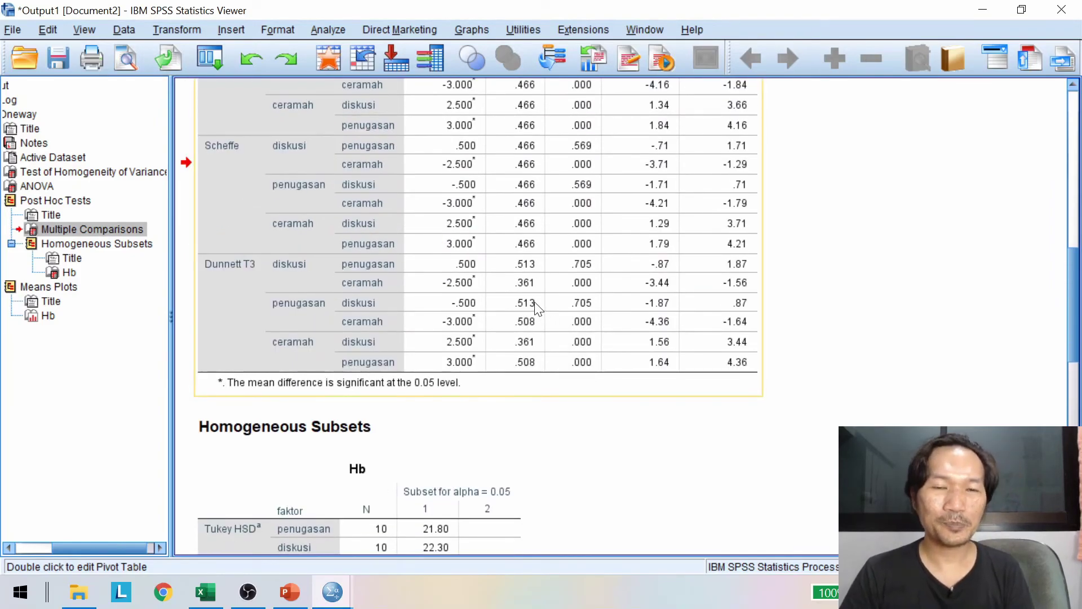
Step: Review the Homogeneous Subsets table and the means plot of Hb for the three teaching methods
scroll(536, 305, "down", 2)
scroll(530, 295, "down", 2)
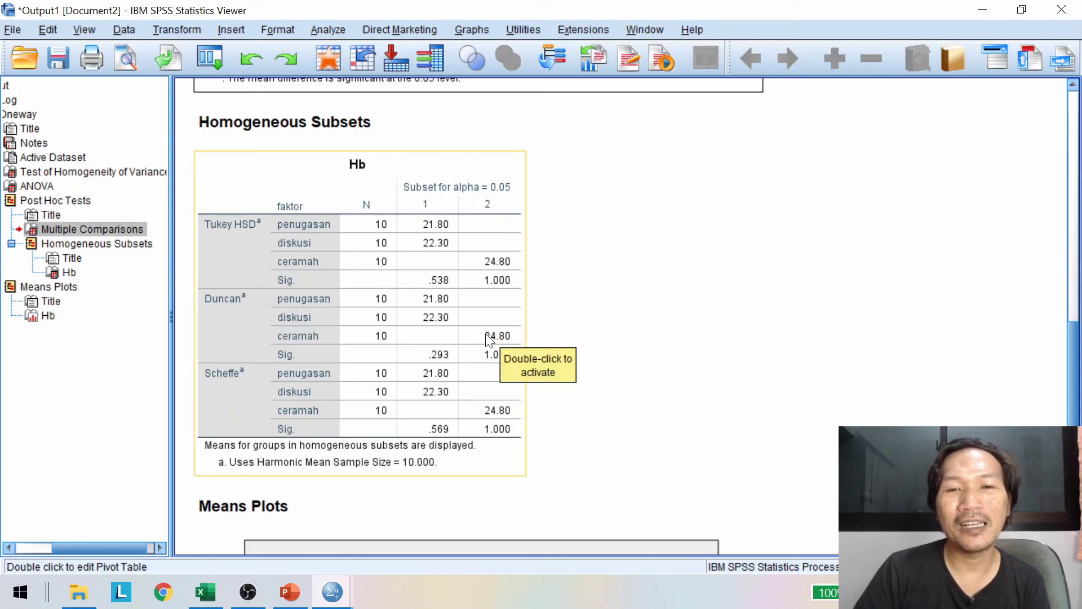
scroll(653, 336, "down", 5)
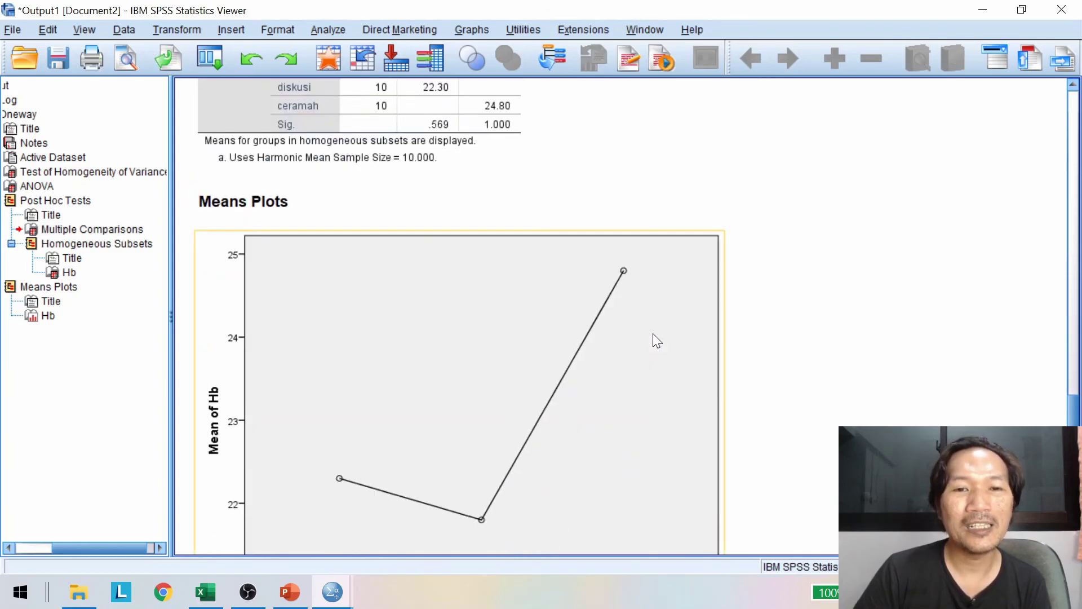
scroll(653, 335, "down", 2)
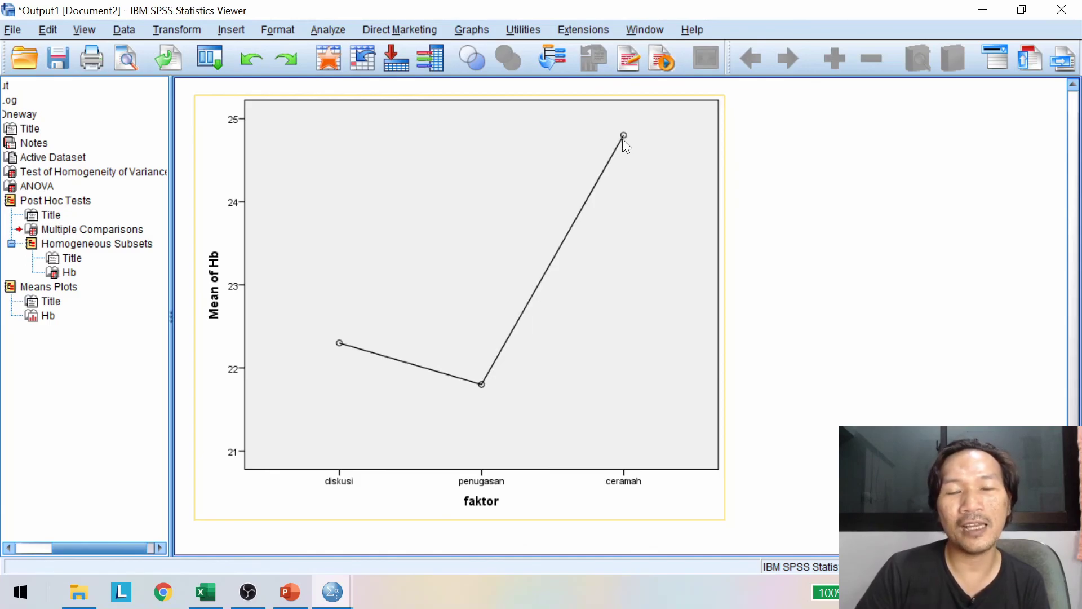
left_click(783, 232)
scroll(787, 240, "up", 5)
scroll(786, 239, "down", 5)
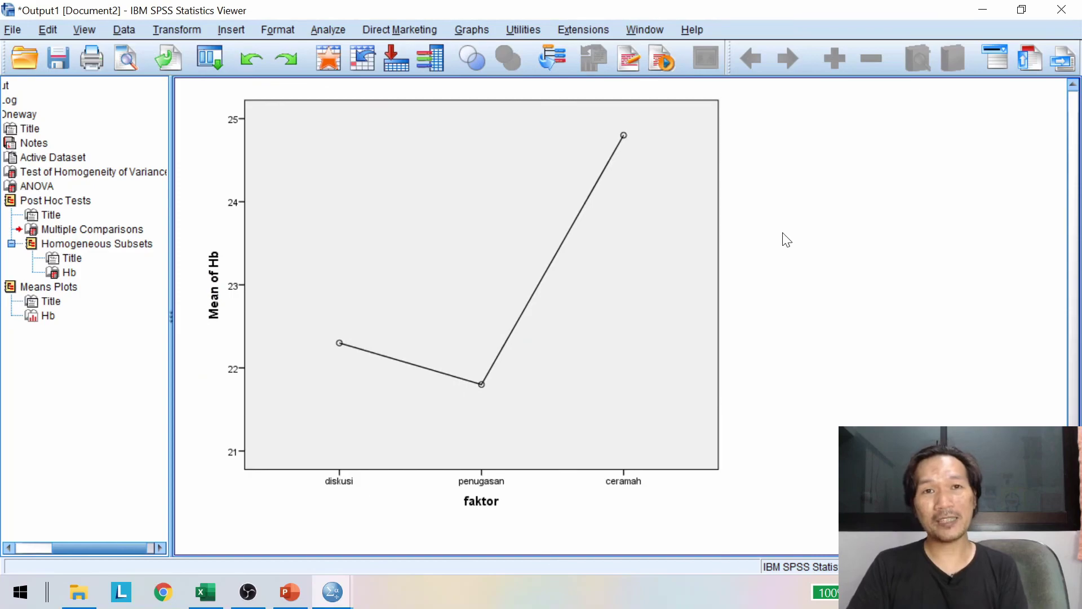